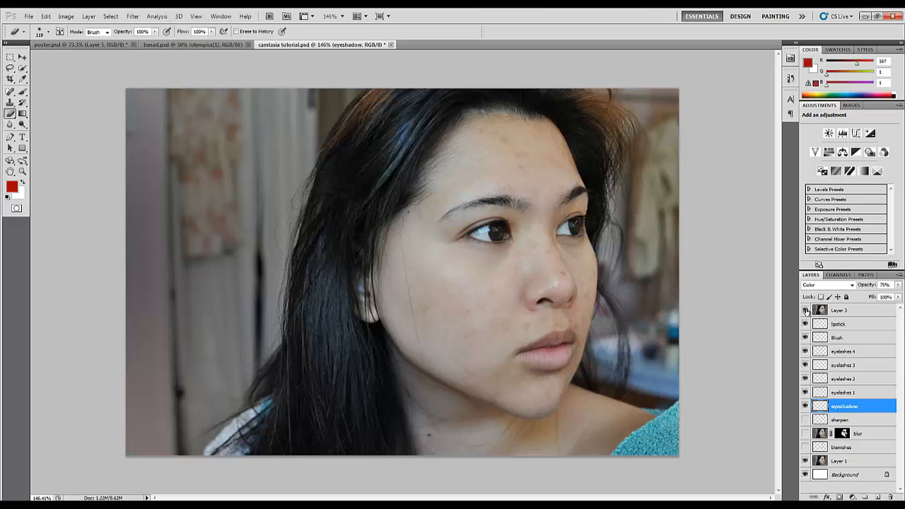
Hide Layer 3 and turn on the visibility of the blemishes, blur and sharpen layers
{"action": "left_click", "coordinate": [805, 311]}
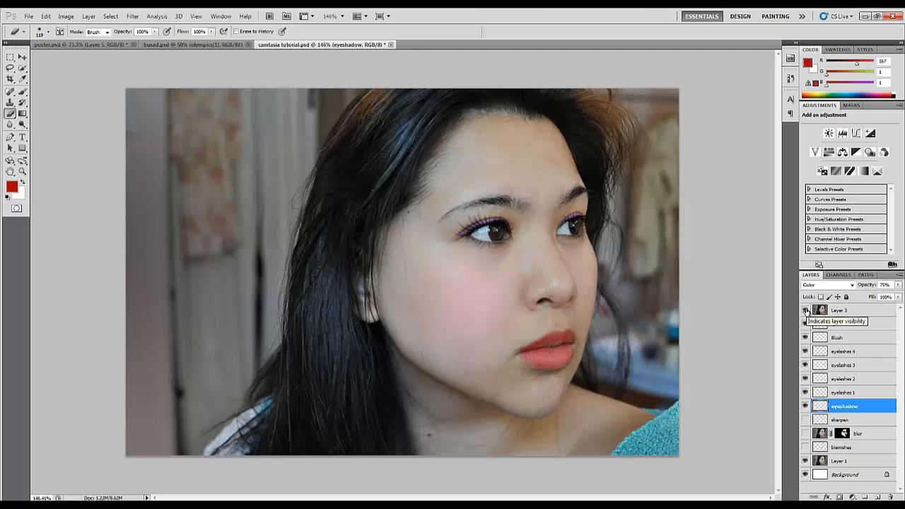
{"action": "left_click", "coordinate": [806, 311]}
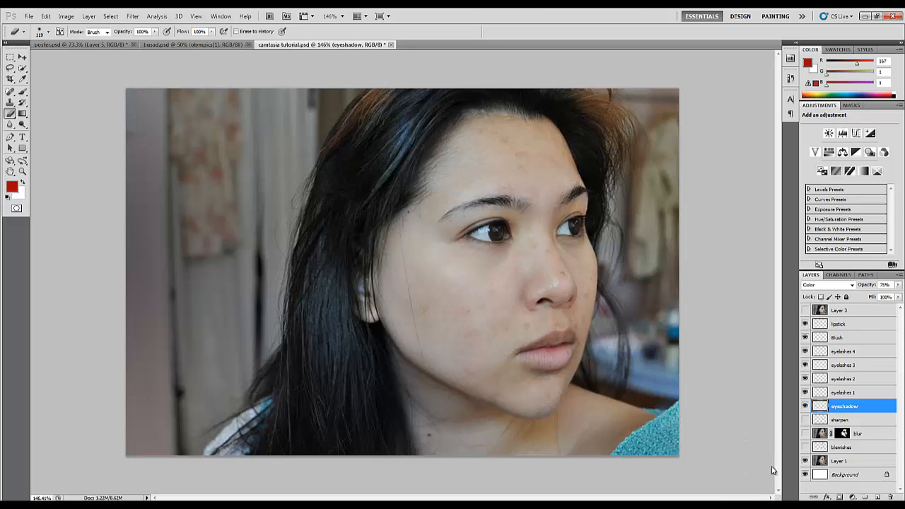
{"action": "left_click", "coordinate": [805, 447]}
{"action": "left_click", "coordinate": [805, 433]}
{"action": "left_click", "coordinate": [805, 419]}
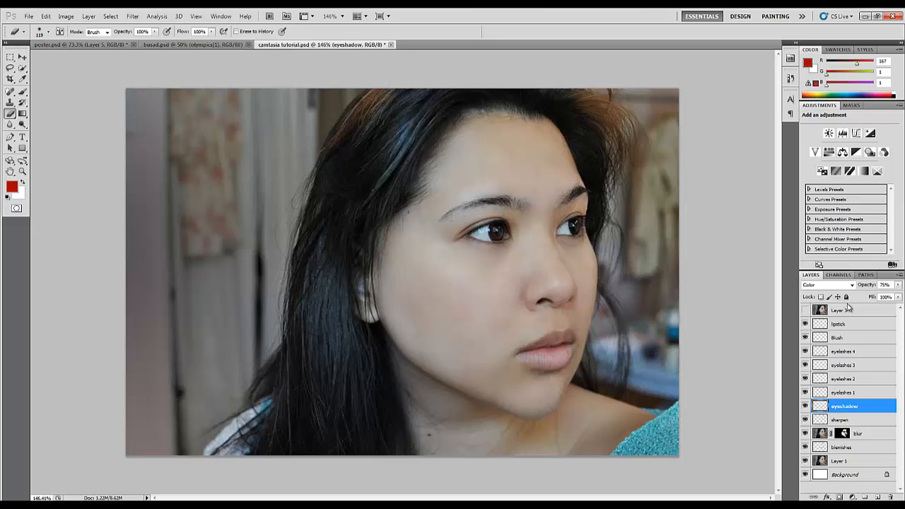
Activate the Brush tool and set the foreground color to purple #960c87
{"action": "left_click", "coordinate": [22, 92]}
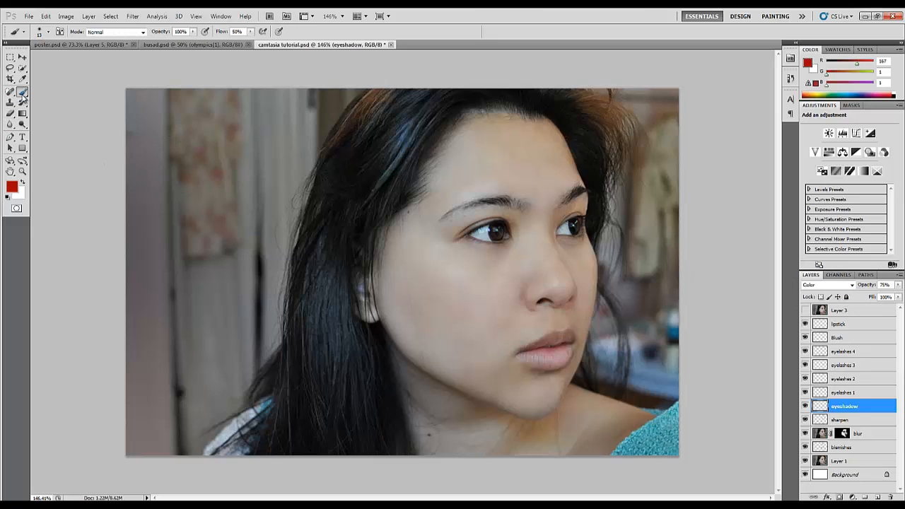
{"action": "left_click", "coordinate": [41, 31]}
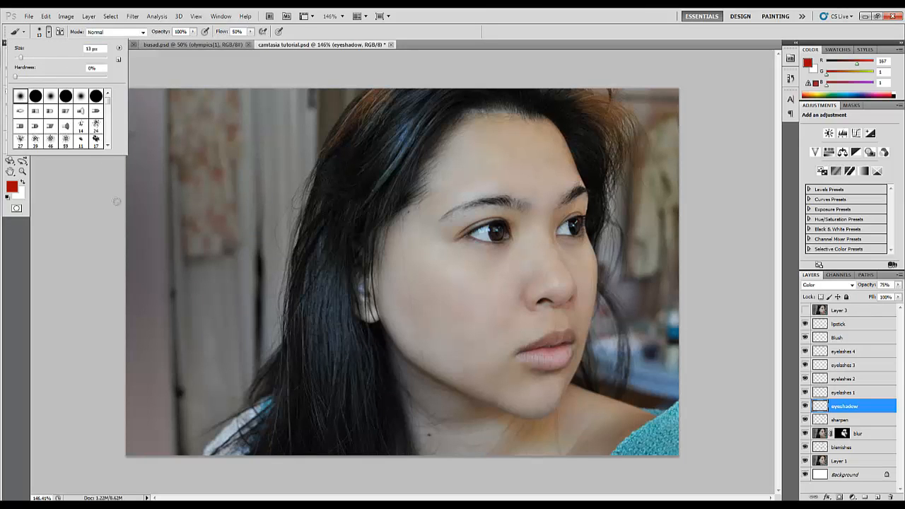
{"action": "left_click", "coordinate": [11, 188]}
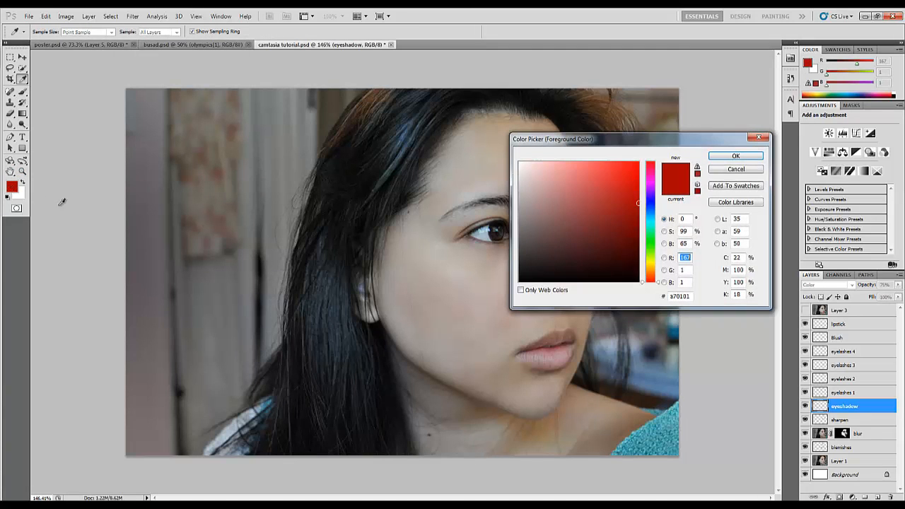
{"action": "left_click", "coordinate": [656, 179]}
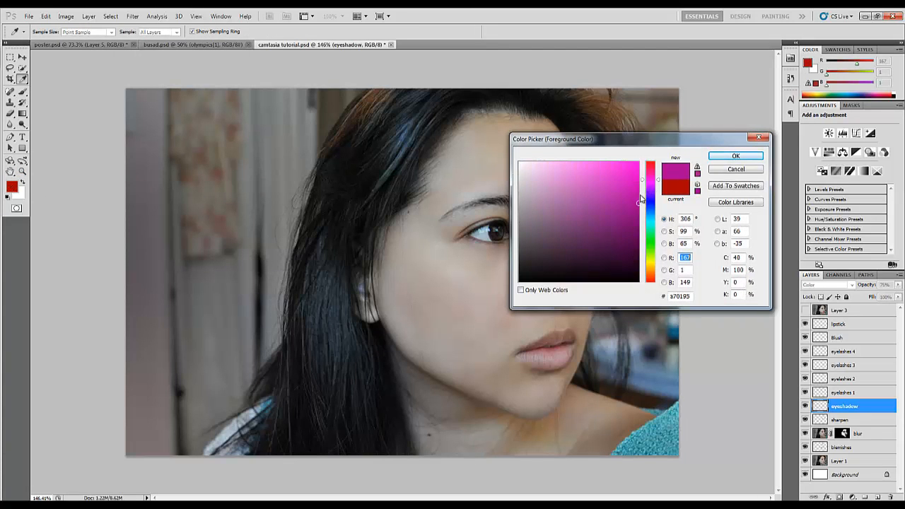
{"action": "left_click_drag", "start_coordinate": [632, 201], "coordinate": [630, 211]}
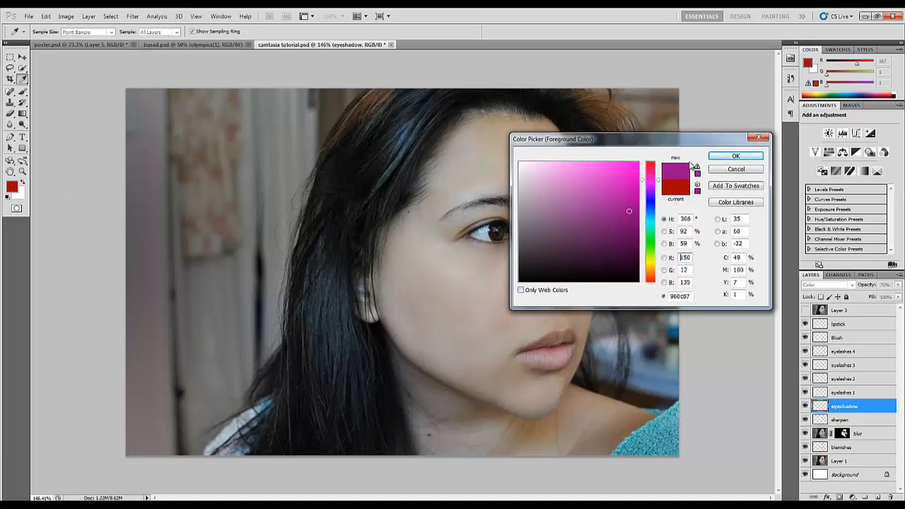
{"action": "left_click", "coordinate": [736, 155]}
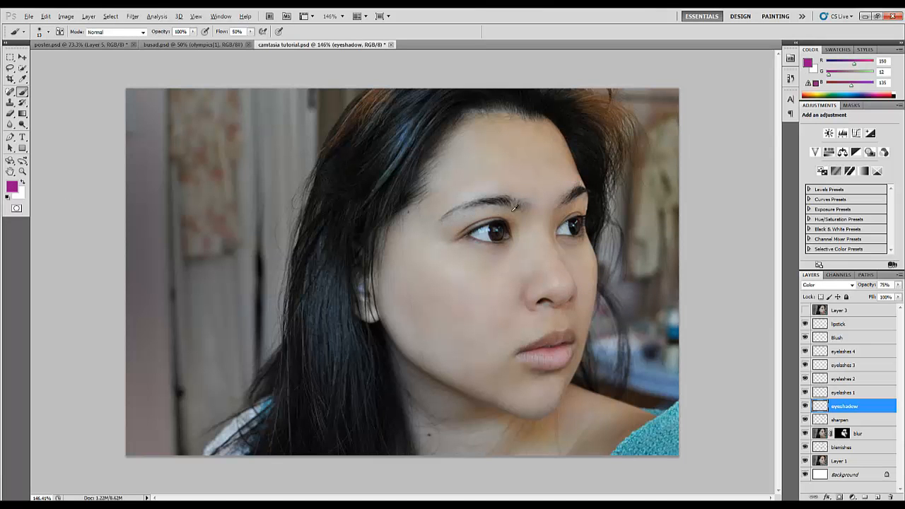
Paint purple eyeshadow along the upper lid of the nearer eye on the eyeshadow layer, using a 3 px brush
{"action": "scroll", "coordinate": [487, 221], "scroll_direction": "up", "scroll_amount": 12}
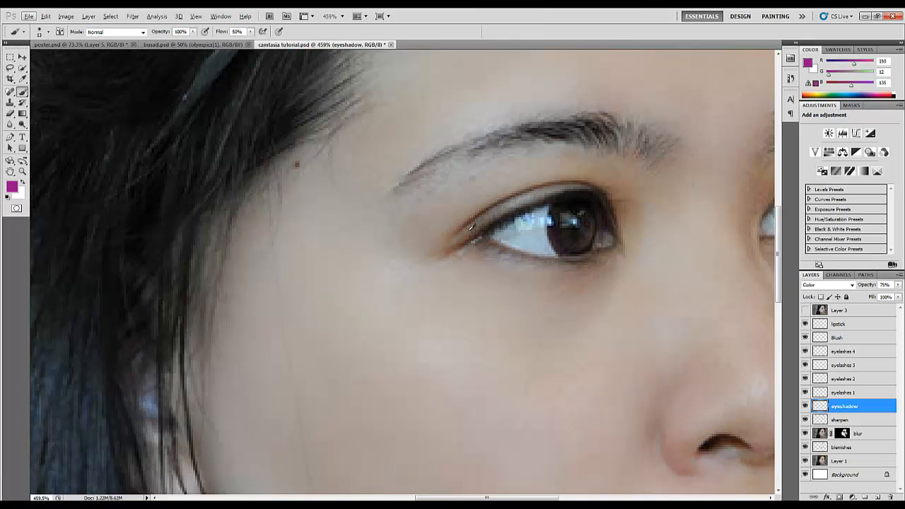
{"action": "mouse_move", "coordinate": [475, 227]}
{"action": "left_mouse_down"}
{"action": "mouse_move", "coordinate": [464, 238]}
{"action": "mouse_move", "coordinate": [479, 229]}
{"action": "left_mouse_up"}
{"action": "key", "text": "ctrl+z"}
{"action": "mouse_move", "coordinate": [483, 217]}
{"action": "left_mouse_down"}
{"action": "mouse_move", "coordinate": [473, 220]}
{"action": "mouse_move", "coordinate": [569, 187]}
{"action": "mouse_move", "coordinate": [504, 207]}
{"action": "mouse_move", "coordinate": [460, 238]}
{"action": "mouse_move", "coordinate": [555, 186]}
{"action": "mouse_move", "coordinate": [589, 187]}
{"action": "left_mouse_up"}
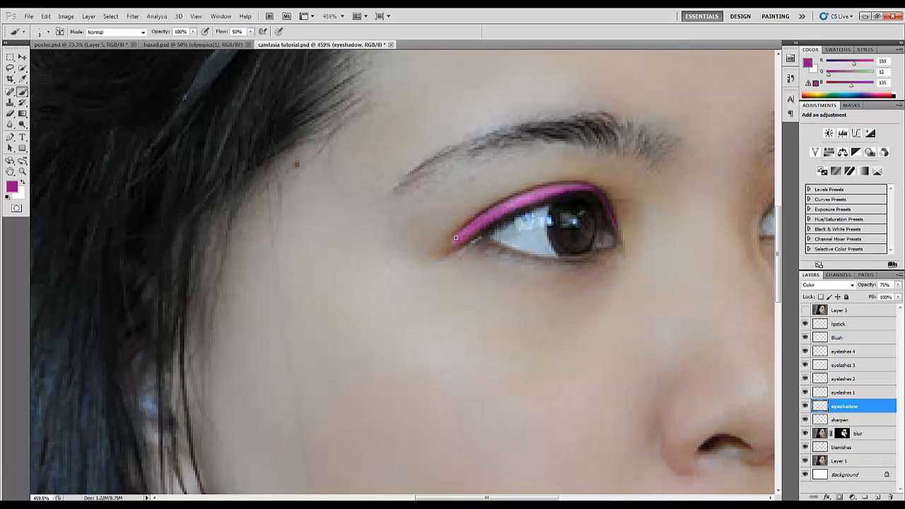
Paint matching purple eyeshadow on the farther eye's upper lid, and briefly compare the result with Layer 3
{"action": "left_click_drag", "start_coordinate": [487, 498], "coordinate": [545, 498]}
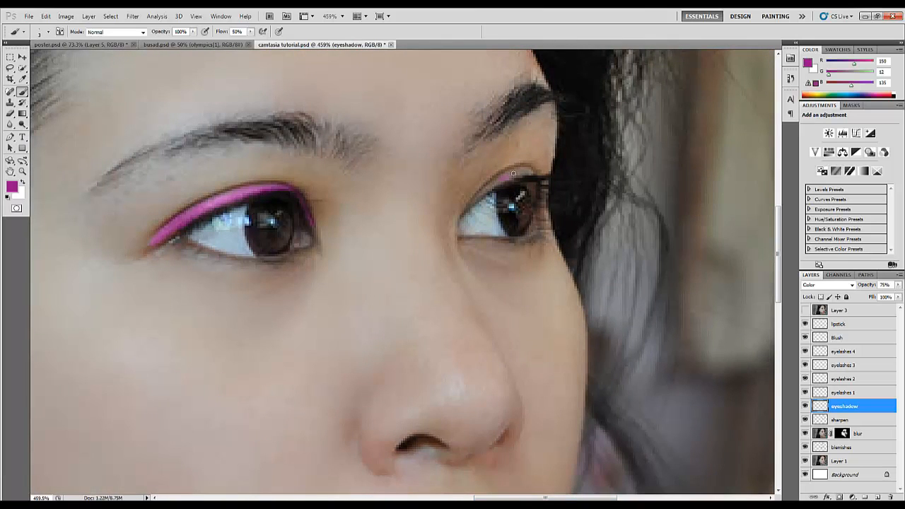
{"action": "left_click_drag", "start_coordinate": [531, 173], "coordinate": [509, 171]}
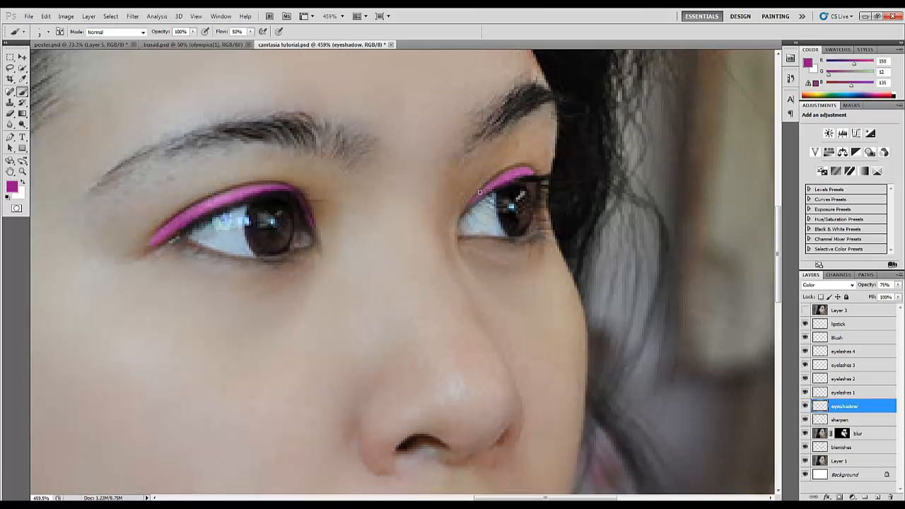
{"action": "scroll", "coordinate": [456, 211], "scroll_direction": "down", "scroll_amount": 11}
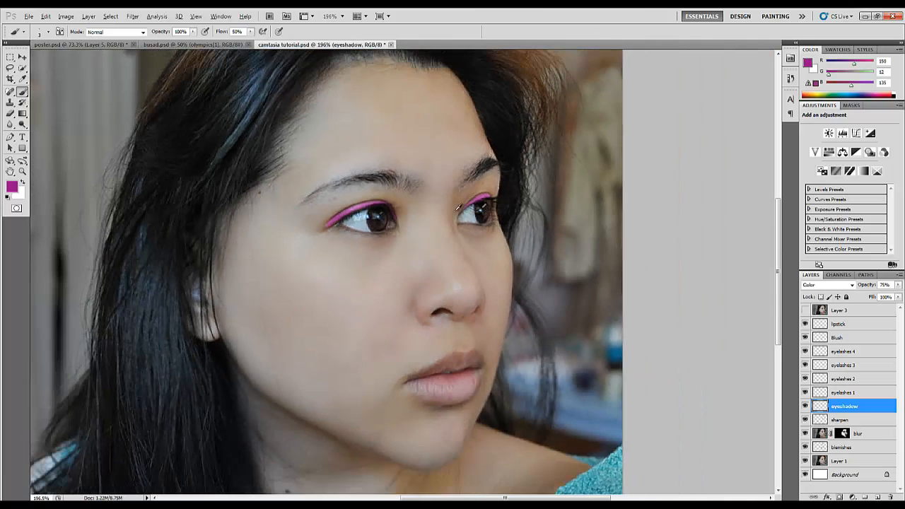
{"action": "key", "text": "alt"}
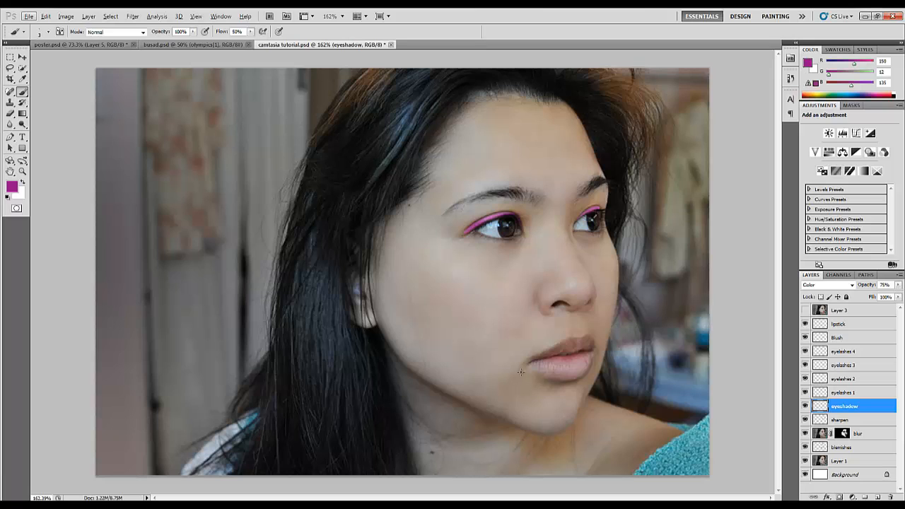
{"action": "left_click", "coordinate": [803, 310]}
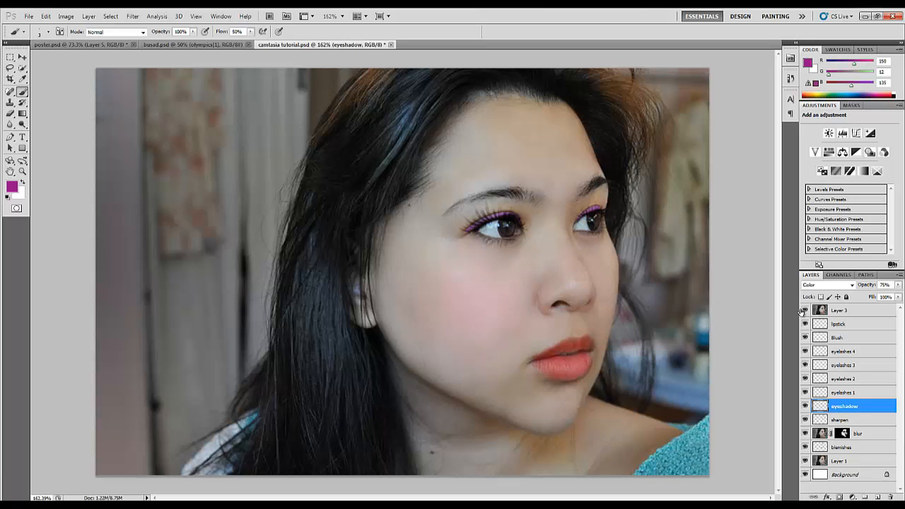
{"action": "left_click", "coordinate": [803, 310]}
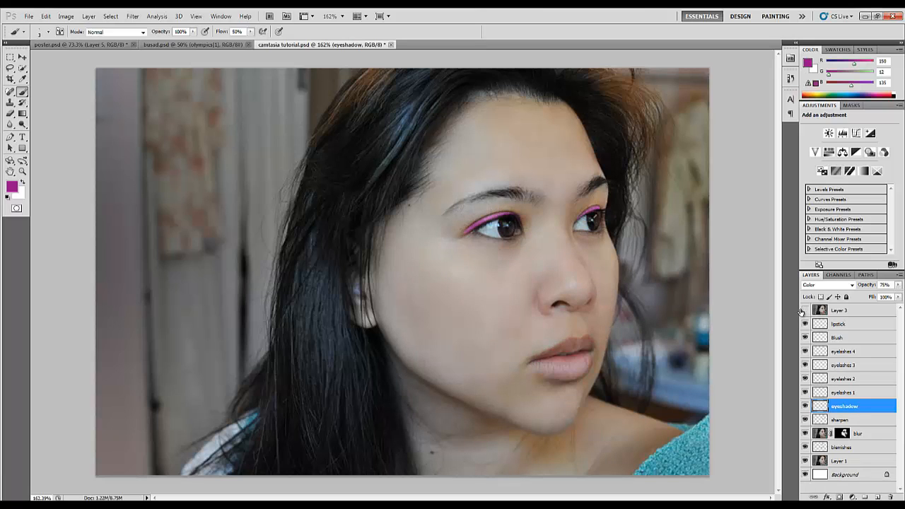
Make the eyelashes 1 layer active and choose the 728 px eyelash brush tip for the upper lashes
{"action": "left_click", "coordinate": [845, 392]}
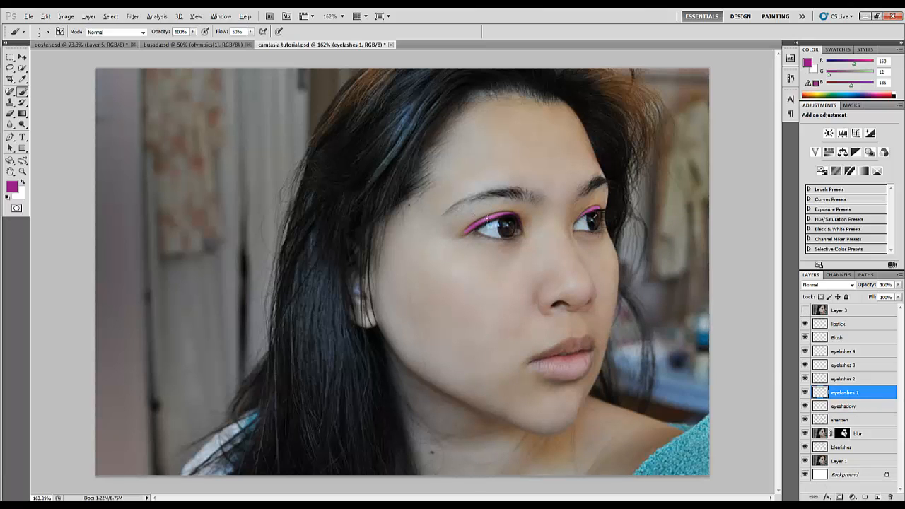
{"action": "scroll", "coordinate": [486, 218], "scroll_direction": "up", "scroll_amount": 8}
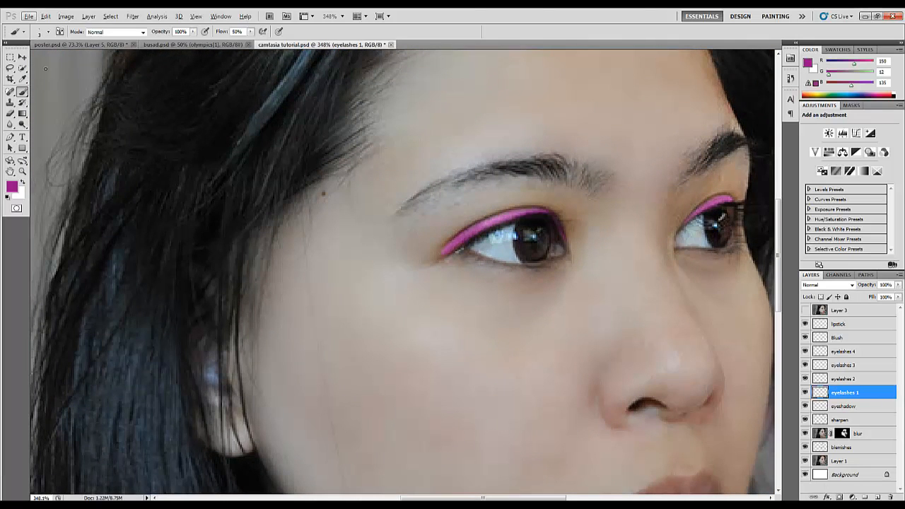
{"action": "left_click", "coordinate": [48, 32]}
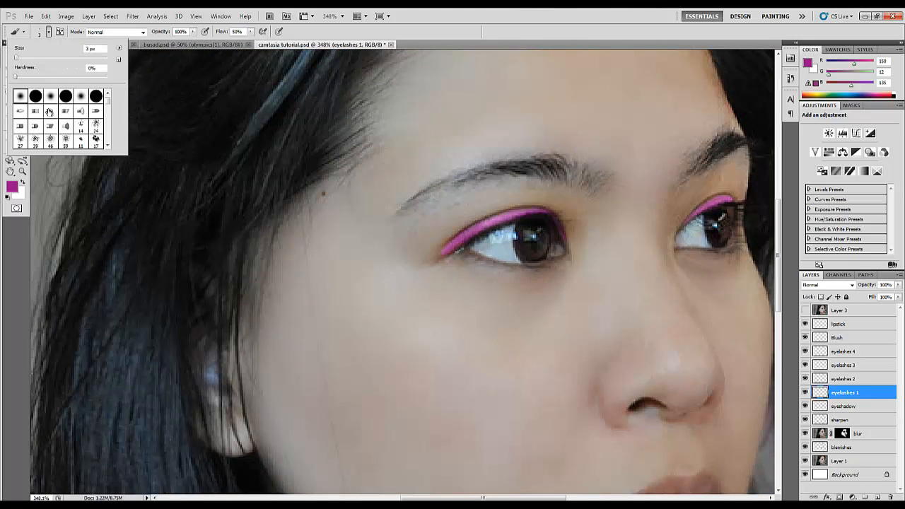
{"action": "scroll", "coordinate": [49, 111], "scroll_direction": "down", "scroll_amount": 10}
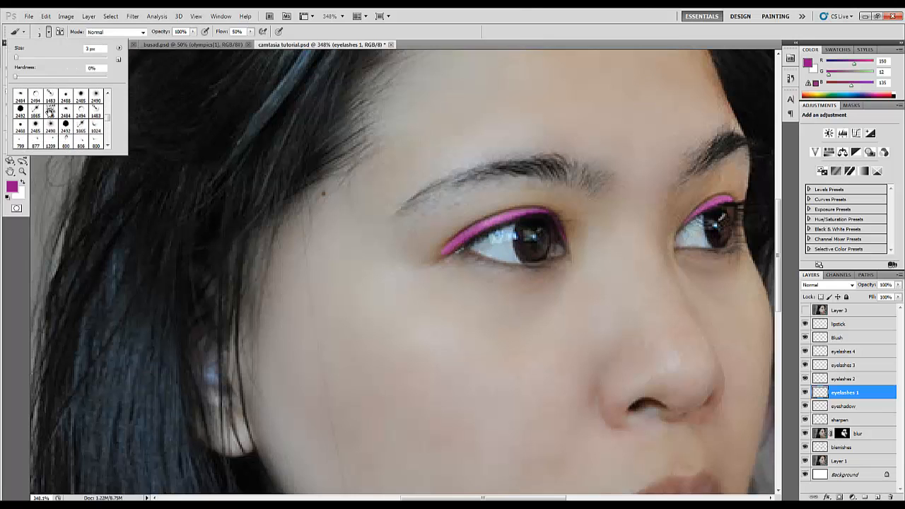
{"action": "scroll", "coordinate": [49, 112], "scroll_direction": "down", "scroll_amount": 8}
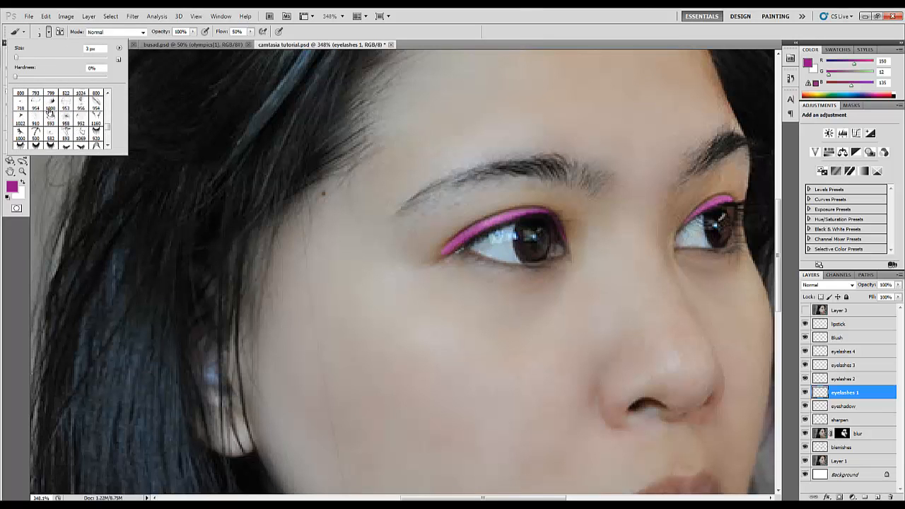
{"action": "scroll", "coordinate": [48, 111], "scroll_direction": "down", "scroll_amount": 5}
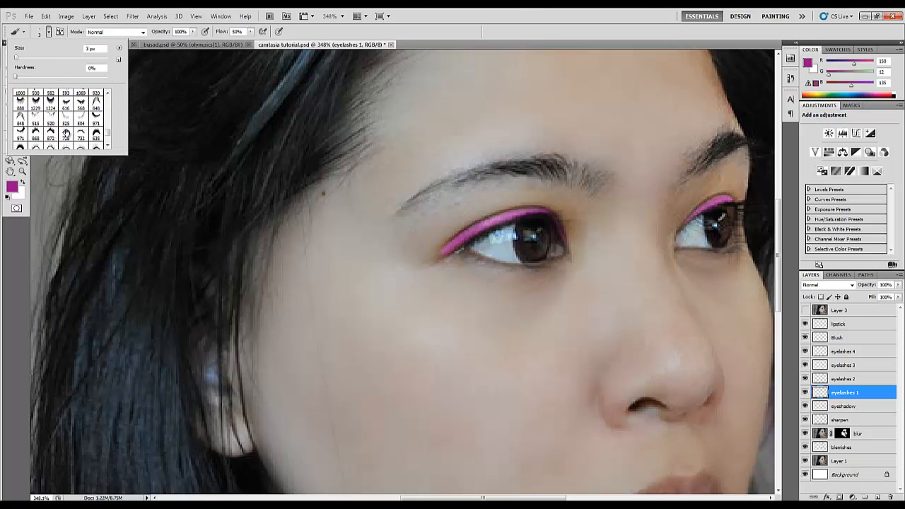
{"action": "left_click", "coordinate": [65, 132]}
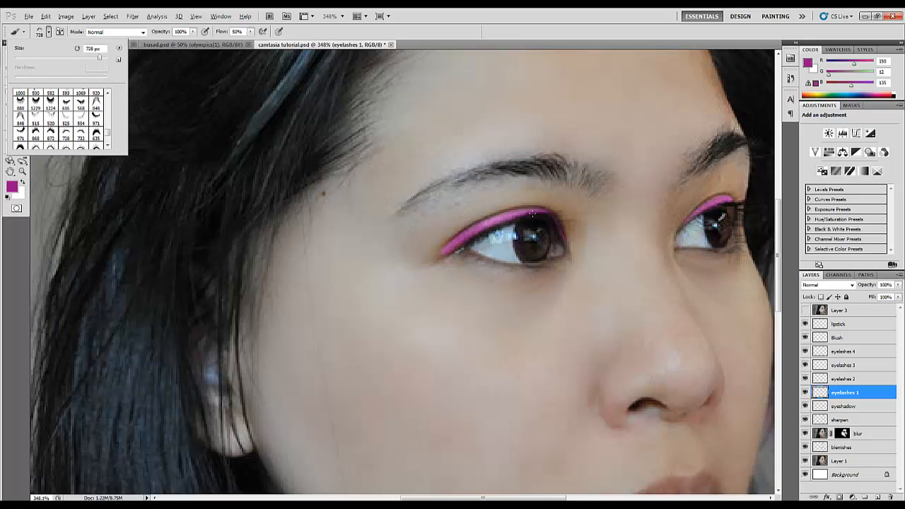
{"action": "left_click", "coordinate": [533, 214]}
Stamp black eyelashes on the nearer eye's upper lid, with the brush size at 100 px and flow at 100%
{"action": "mouse_move", "coordinate": [490, 229]}
{"action": "left_mouse_down"}
{"action": "mouse_move", "coordinate": [263, 275]}
{"action": "mouse_move", "coordinate": [153, 313]}
{"action": "mouse_move", "coordinate": [115, 339]}
{"action": "mouse_move", "coordinate": [58, 352]}
{"action": "mouse_move", "coordinate": [124, 292]}
{"action": "left_mouse_up"}
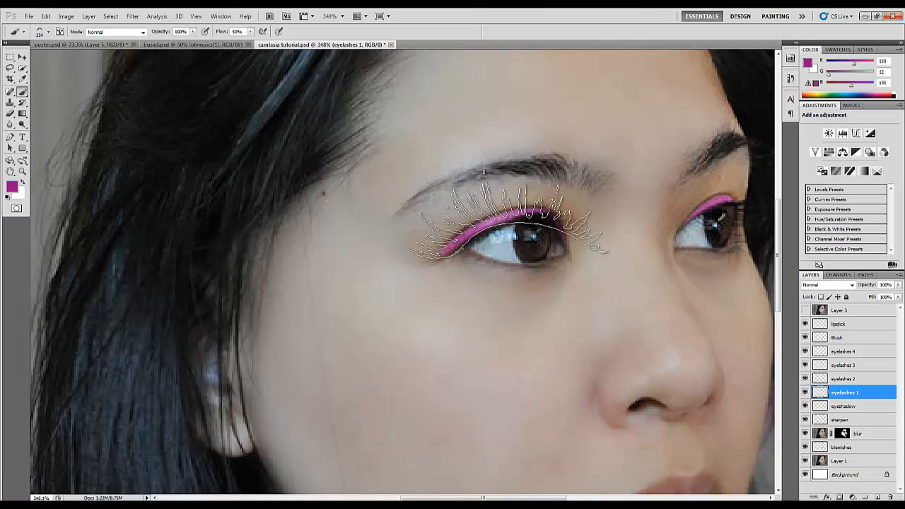
{"action": "mouse_move", "coordinate": [514, 227]}
{"action": "left_mouse_down"}
{"action": "mouse_move", "coordinate": [463, 235]}
{"action": "mouse_move", "coordinate": [515, 229]}
{"action": "left_mouse_up"}
{"action": "right_click", "coordinate": [509, 223]}
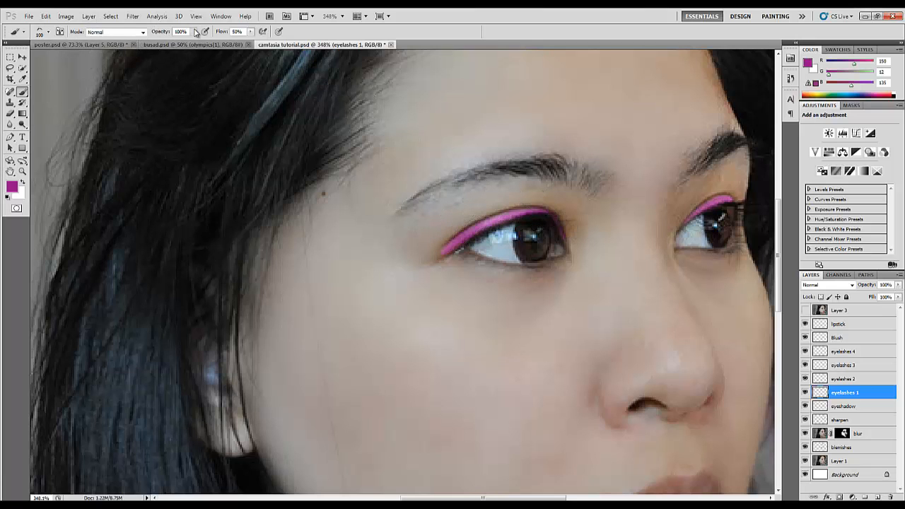
{"action": "left_click_drag", "start_coordinate": [222, 32], "coordinate": [285, 34]}
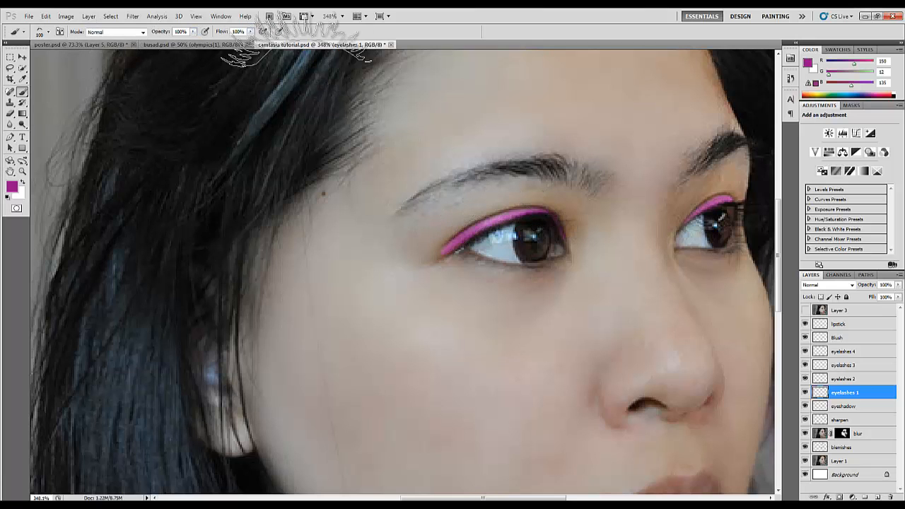
{"action": "left_click", "coordinate": [7, 197]}
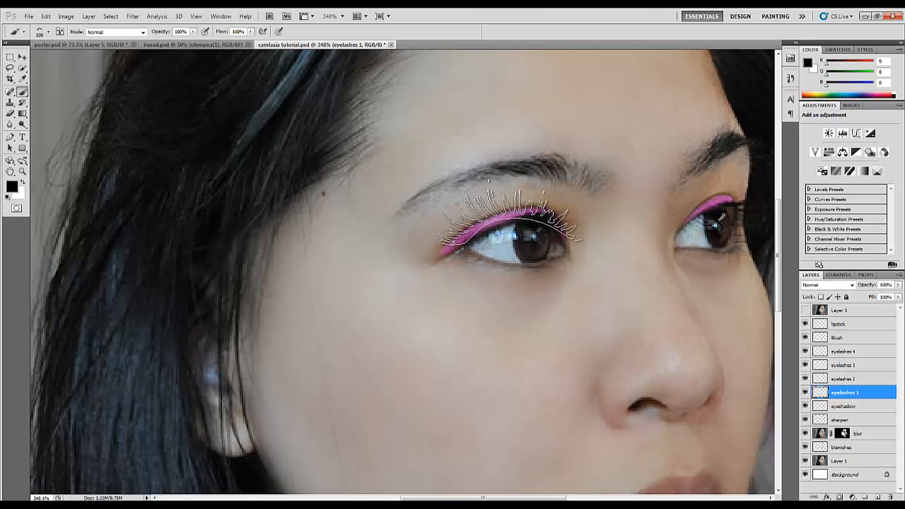
{"action": "left_click", "coordinate": [500, 219]}
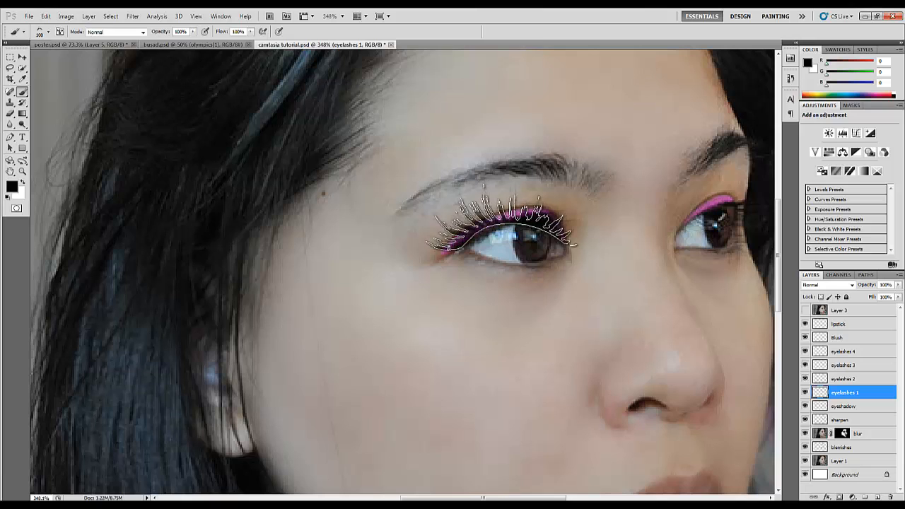
Scale the stamped eyelashes to about 100.86% width and 108.47% height to fit the nearer eye
{"action": "left_click", "coordinate": [22, 57]}
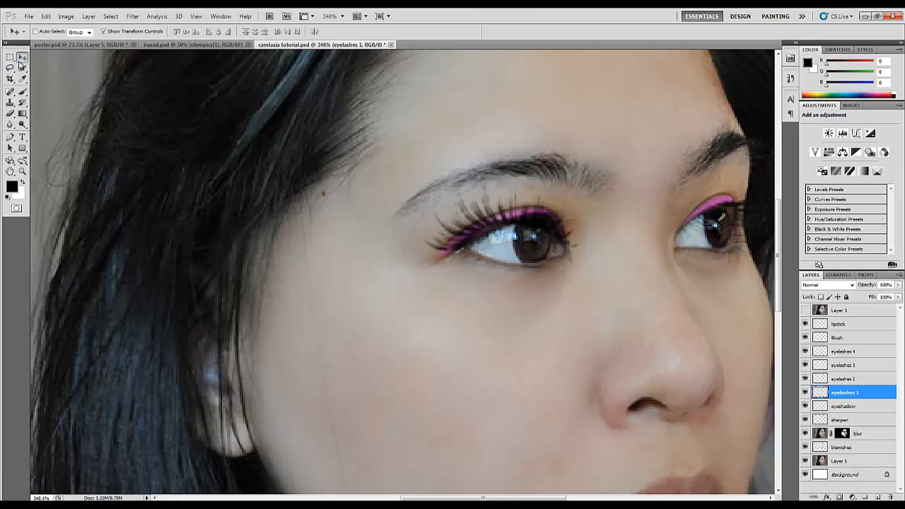
{"action": "left_click_drag", "start_coordinate": [582, 225], "coordinate": [587, 223]}
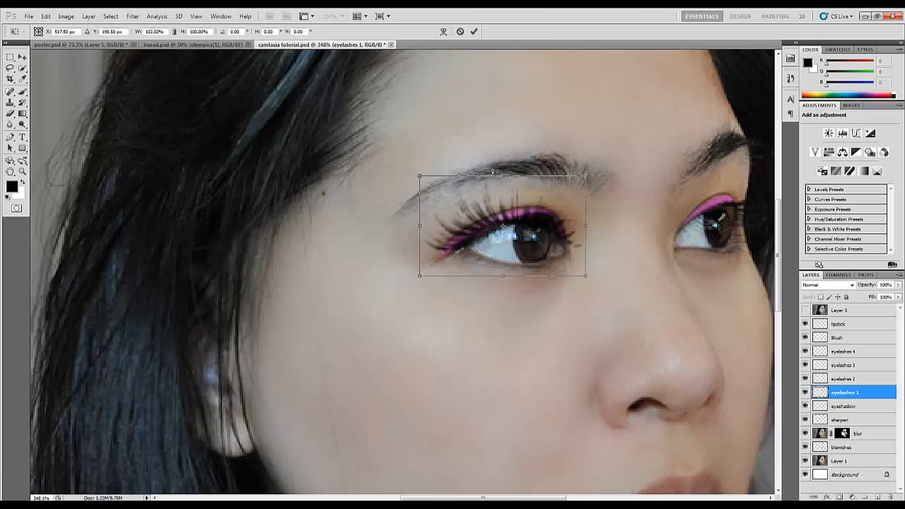
{"action": "left_click_drag", "start_coordinate": [503, 177], "coordinate": [503, 172]}
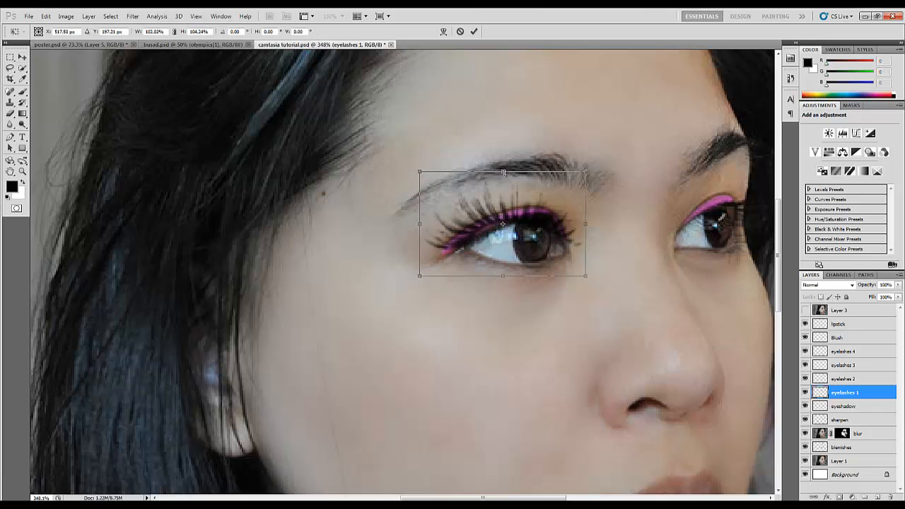
{"action": "left_click_drag", "start_coordinate": [420, 224], "coordinate": [422, 224]}
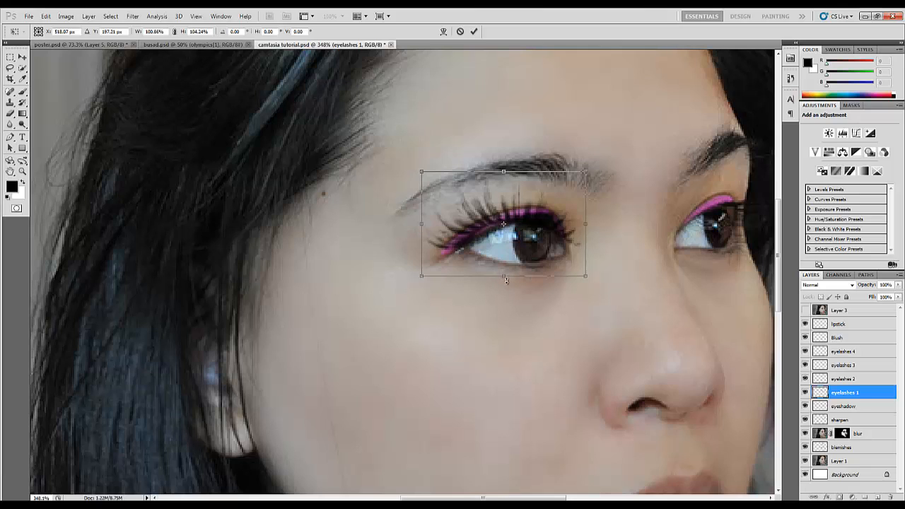
{"action": "left_click_drag", "start_coordinate": [506, 280], "coordinate": [506, 282]}
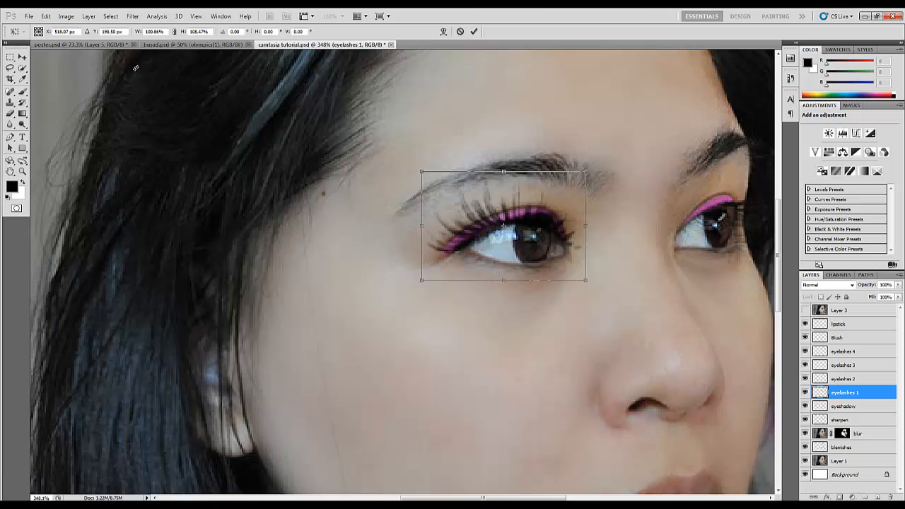
Warp the nearer eye's upper lashes on the eyelashes 1 layer, pulling the outer part of the mesh slightly down toward the lid
{"action": "left_click", "coordinate": [45, 16]}
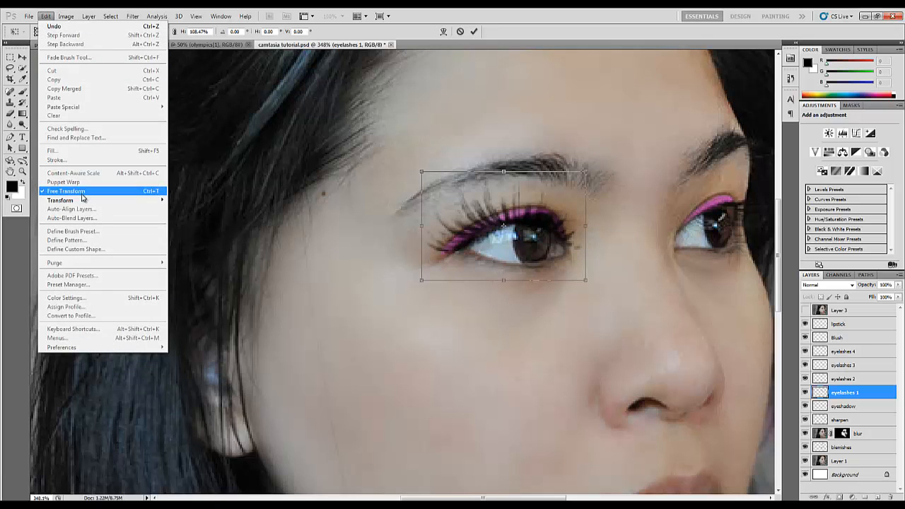
{"action": "mouse_move", "coordinate": [89, 201]}
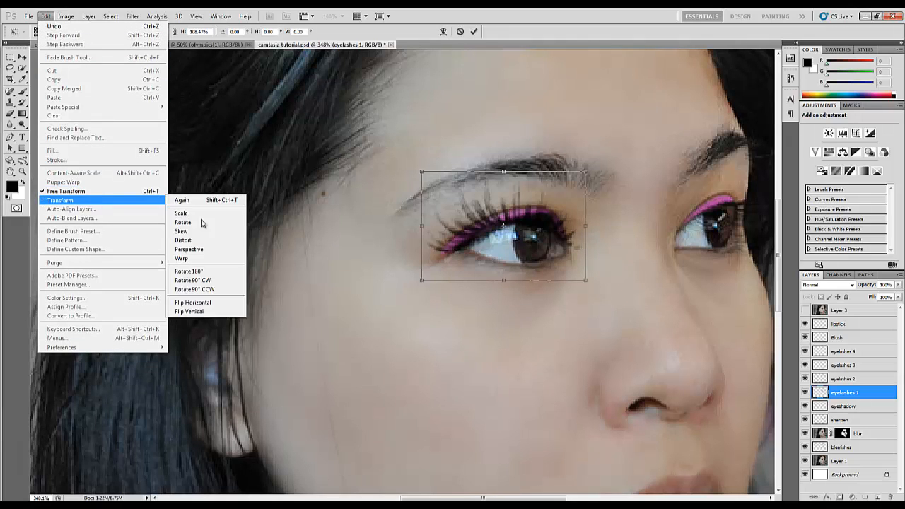
{"action": "left_click", "coordinate": [230, 259]}
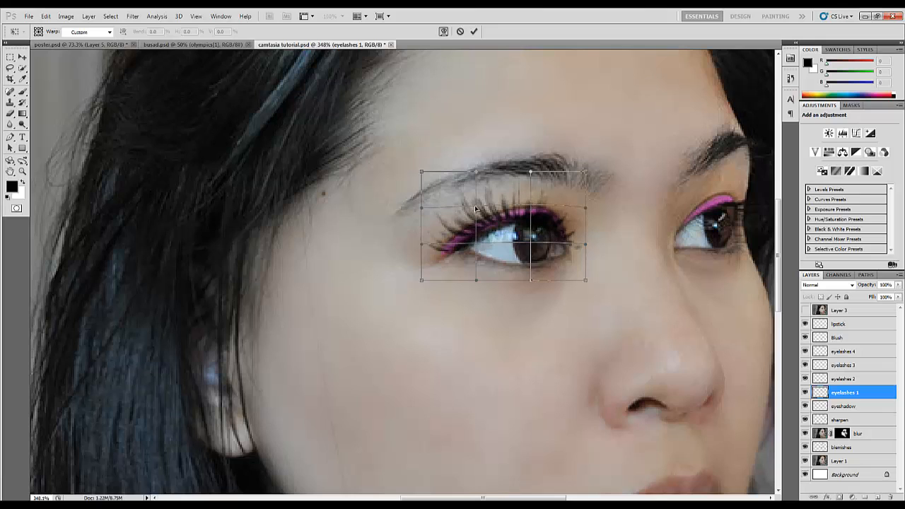
{"action": "left_click_drag", "start_coordinate": [475, 207], "coordinate": [473, 216]}
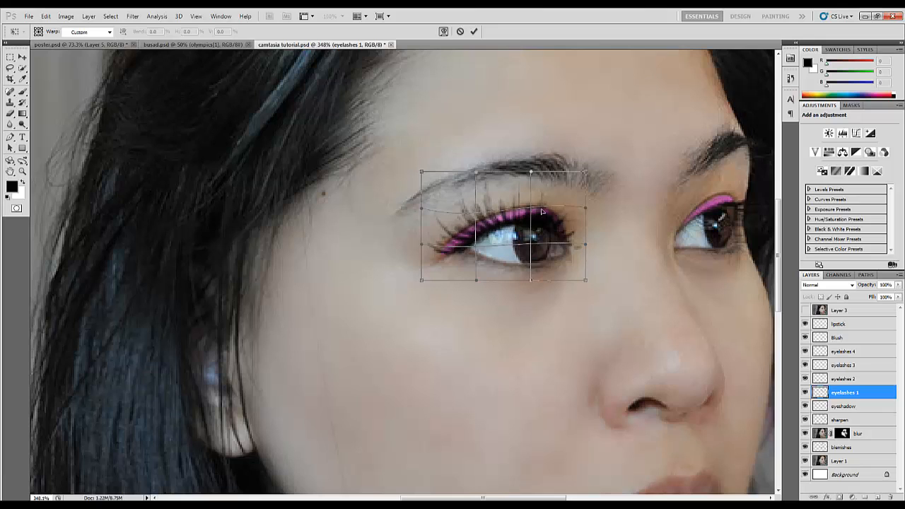
{"action": "left_click", "coordinate": [474, 32]}
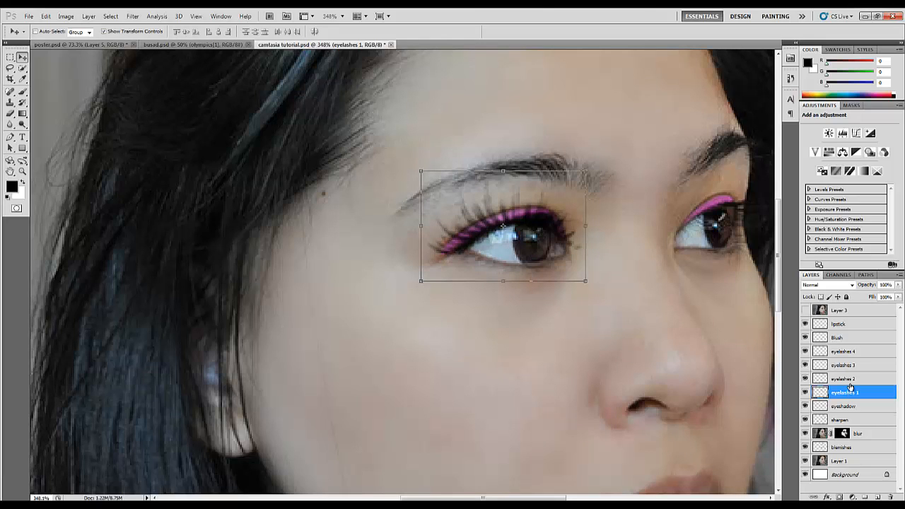
Make the eyelashes 2 layer active and choose the 732 px eyelash brush tip
{"action": "left_click", "coordinate": [847, 380]}
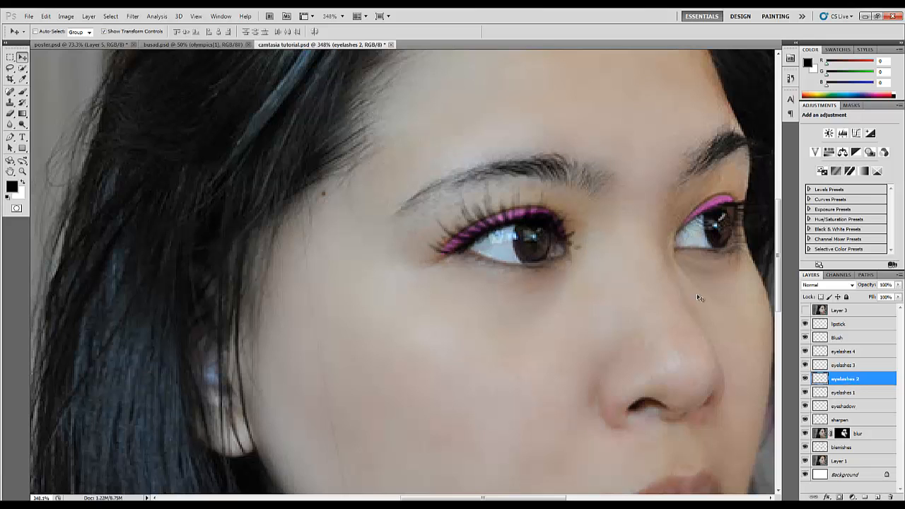
{"action": "left_click", "coordinate": [23, 91]}
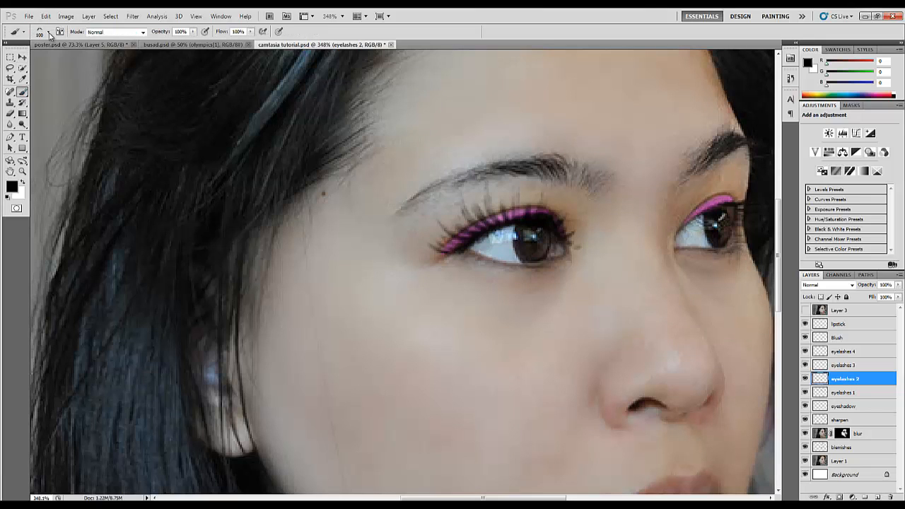
{"action": "left_click", "coordinate": [48, 34]}
{"action": "left_click", "coordinate": [82, 135]}
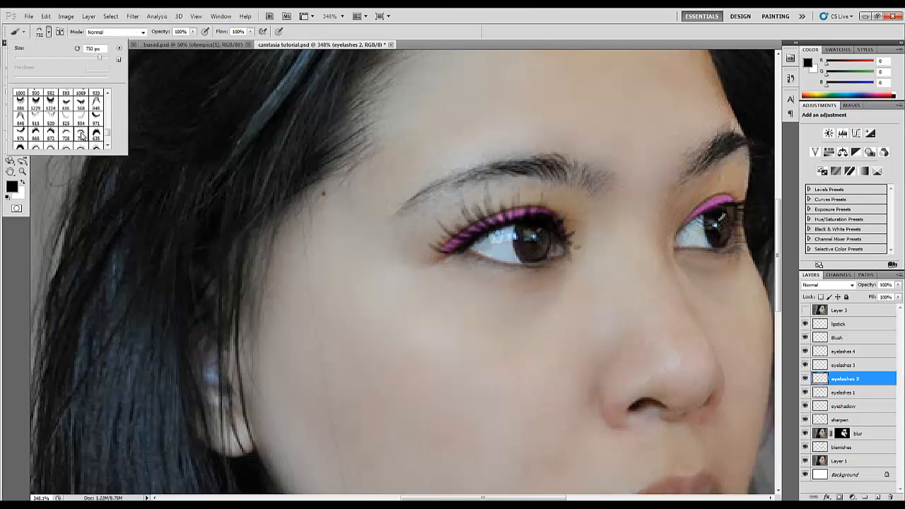
{"action": "left_click", "coordinate": [720, 224]}
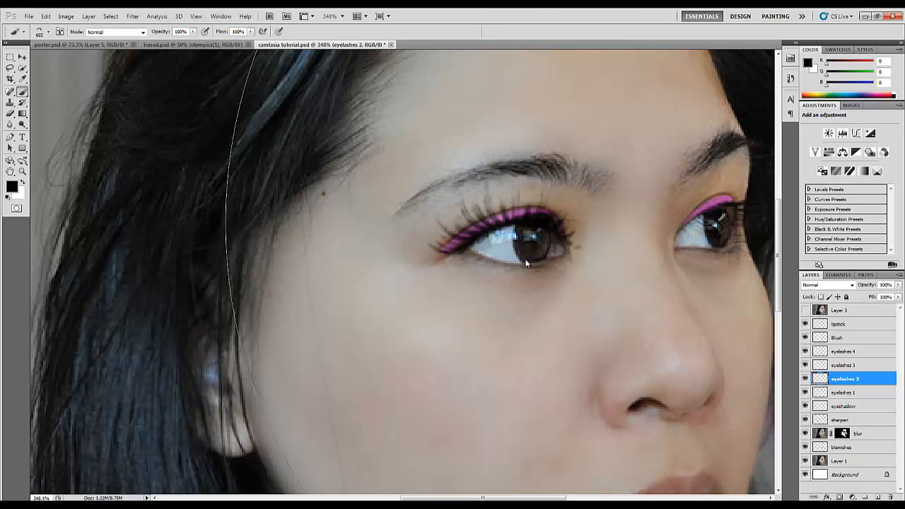
Stamp black eyelashes on the farther eye's upper lid with the brush size reduced to 49 px
{"action": "left_click_drag", "start_coordinate": [265, 316], "coordinate": [296, 318]}
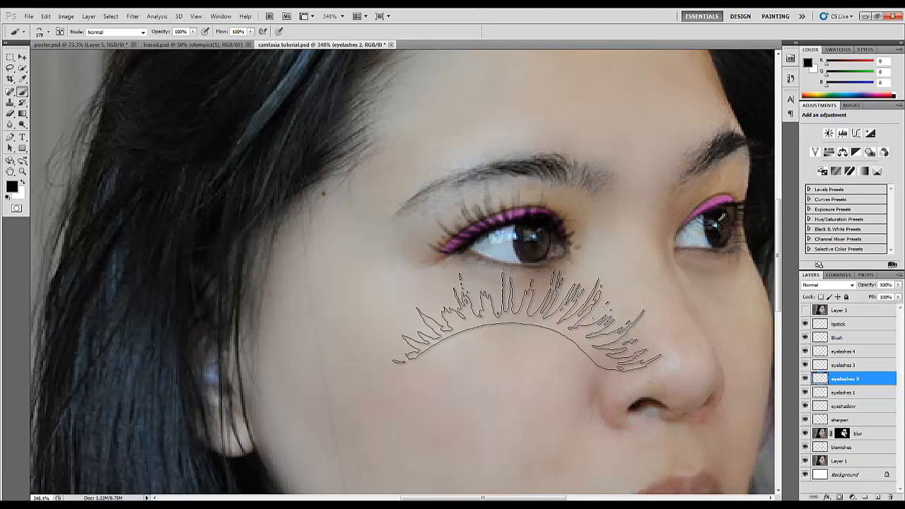
{"action": "scroll", "coordinate": [720, 267], "scroll_direction": "left", "scroll_amount": 1}
{"action": "scroll", "coordinate": [720, 266], "scroll_direction": "right", "scroll_amount": 5}
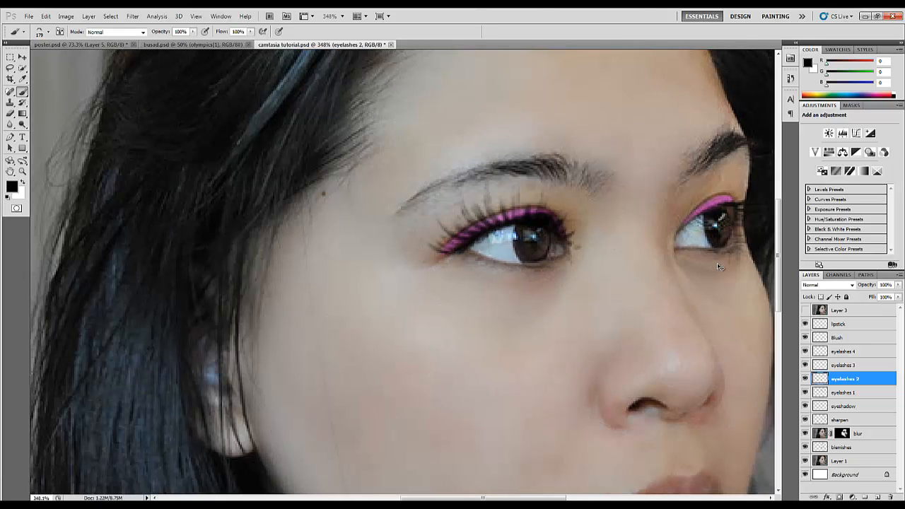
{"action": "scroll", "coordinate": [719, 266], "scroll_direction": "right", "scroll_amount": 2}
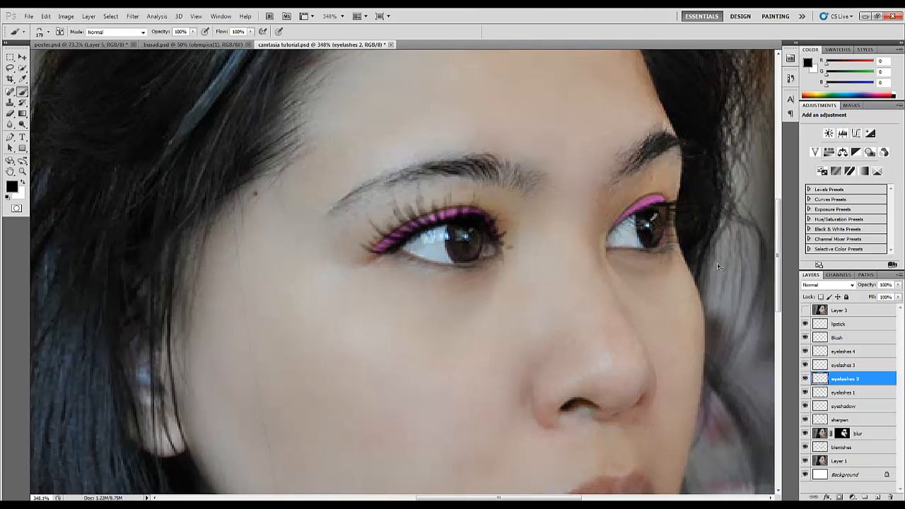
{"action": "scroll", "coordinate": [719, 267], "scroll_direction": "right", "scroll_amount": 1}
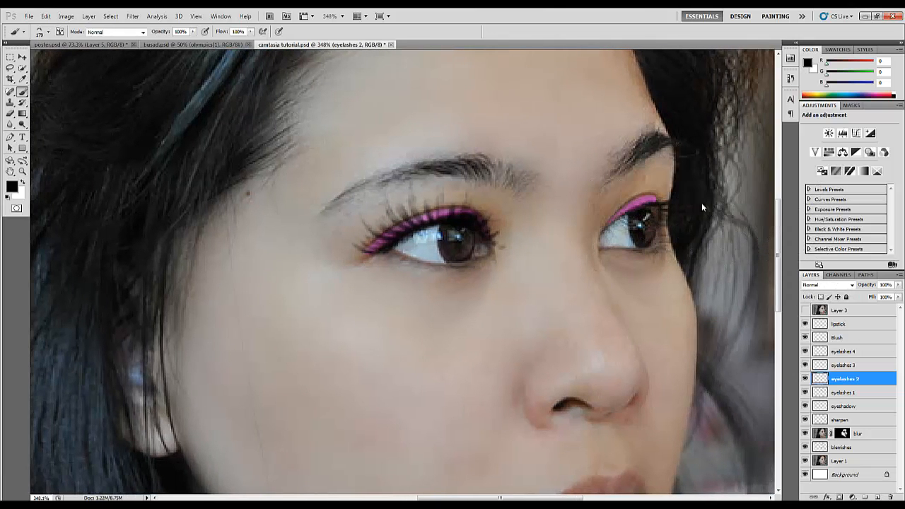
{"action": "left_click_drag", "start_coordinate": [701, 203], "coordinate": [617, 244]}
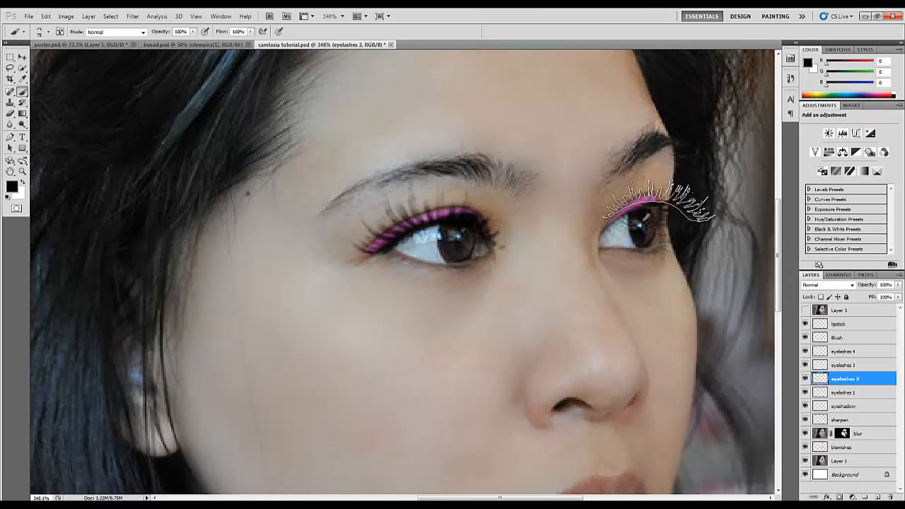
{"action": "mouse_move", "coordinate": [664, 205]}
{"action": "left_mouse_down"}
{"action": "mouse_move", "coordinate": [636, 211]}
{"action": "mouse_move", "coordinate": [652, 211]}
{"action": "left_mouse_up"}
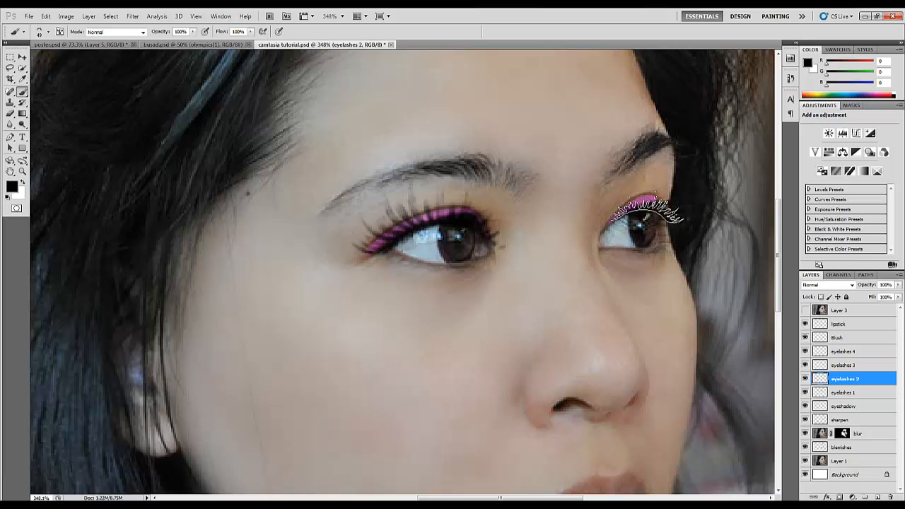
Fit the farther eye's upper lashes to the lid by rotating them about -3.64° and scaling to about 95.82% width and 110.38% height
{"action": "left_click", "coordinate": [22, 57]}
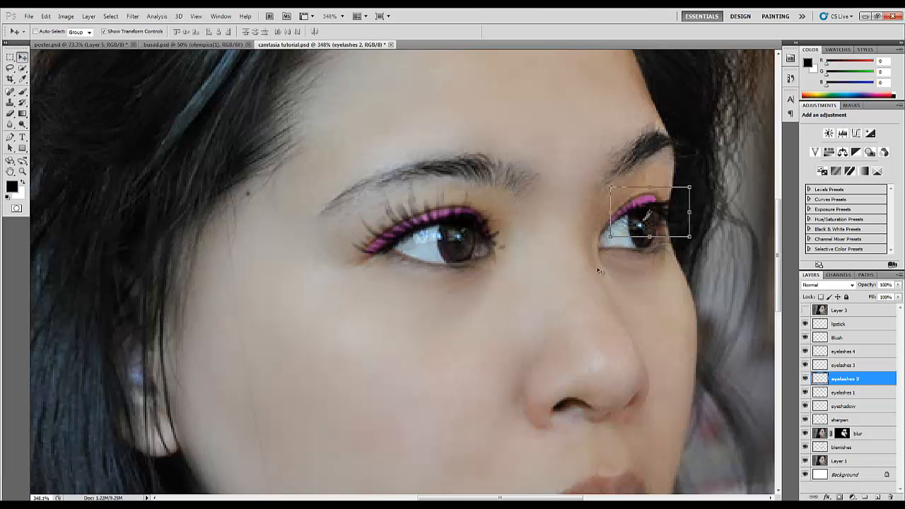
{"action": "left_click_drag", "start_coordinate": [699, 244], "coordinate": [702, 238]}
{"action": "left_click_drag", "start_coordinate": [655, 202], "coordinate": [649, 183]}
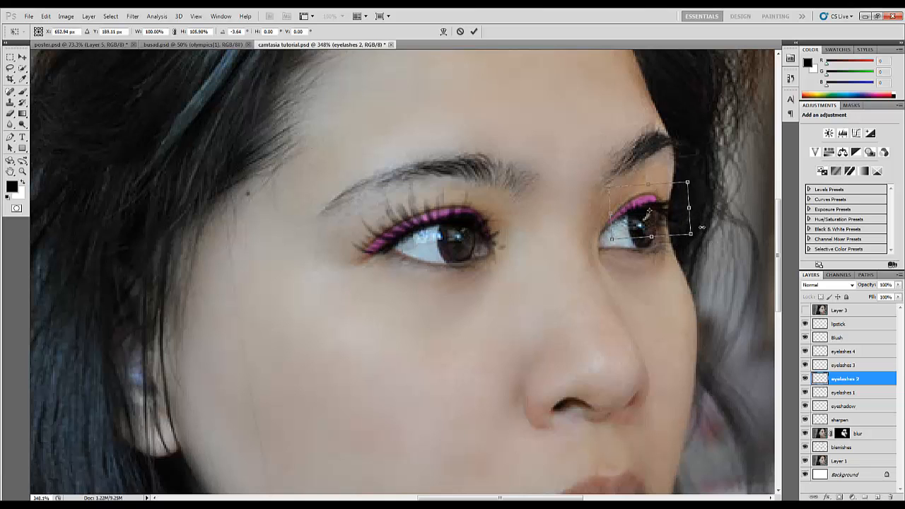
{"action": "left_click_drag", "start_coordinate": [690, 214], "coordinate": [682, 215]}
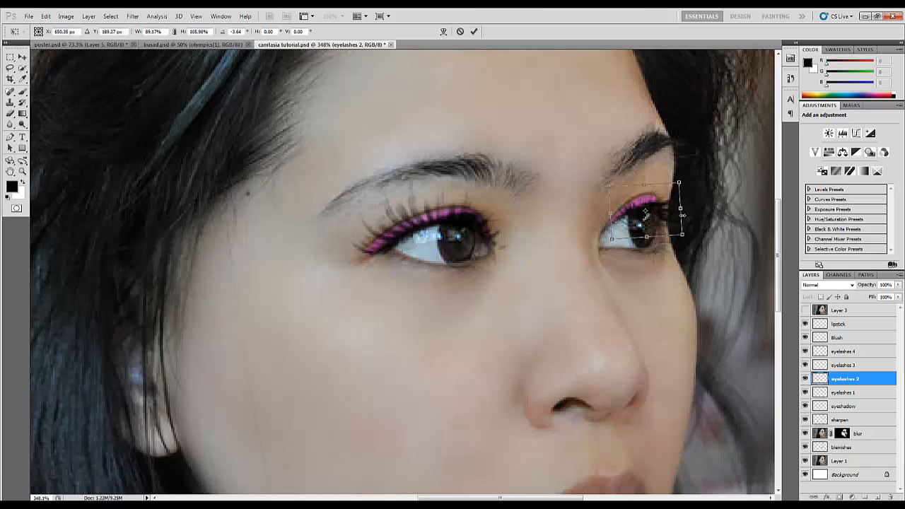
{"action": "left_click_drag", "start_coordinate": [609, 214], "coordinate": [608, 214]}
{"action": "left_click_drag", "start_coordinate": [640, 186], "coordinate": [640, 185]}
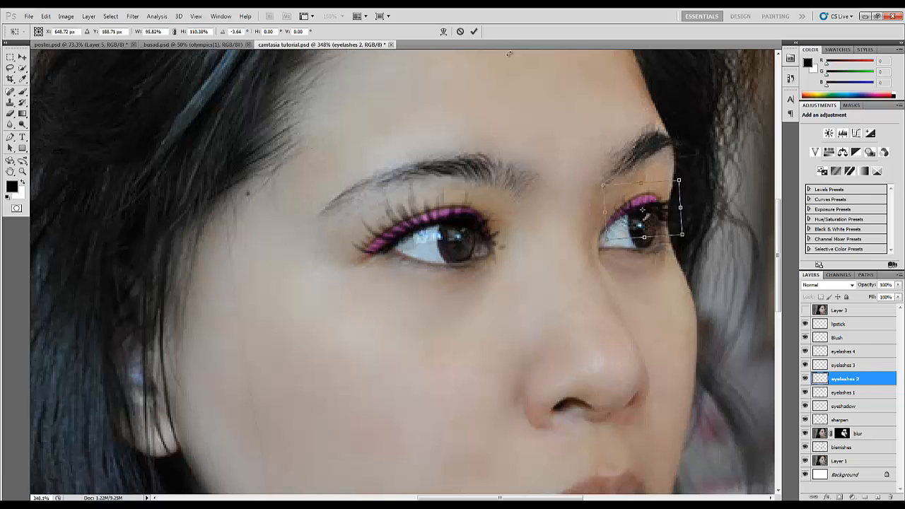
{"action": "left_click", "coordinate": [474, 32]}
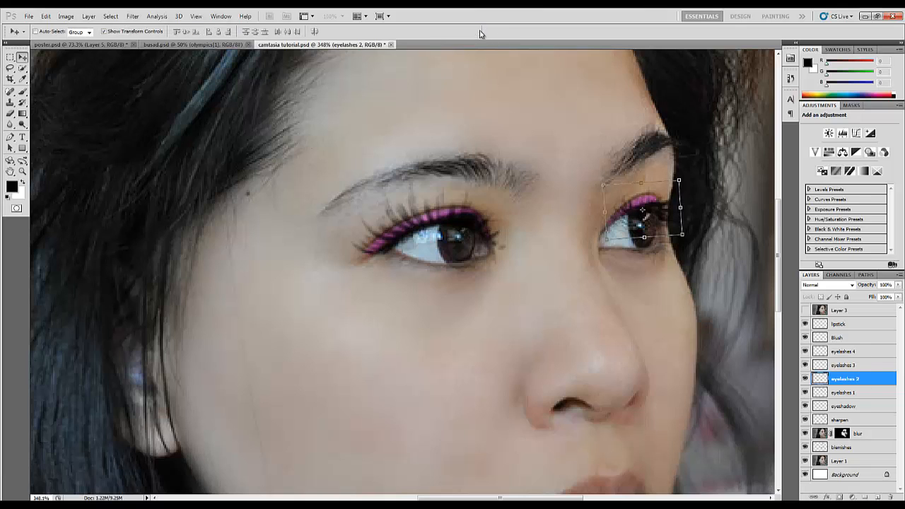
On the eyelashes 3 layer, stamp lower lashes under the nearer eye using the 525 px eyelash tip reduced to about 74 px
{"action": "left_click", "coordinate": [832, 366]}
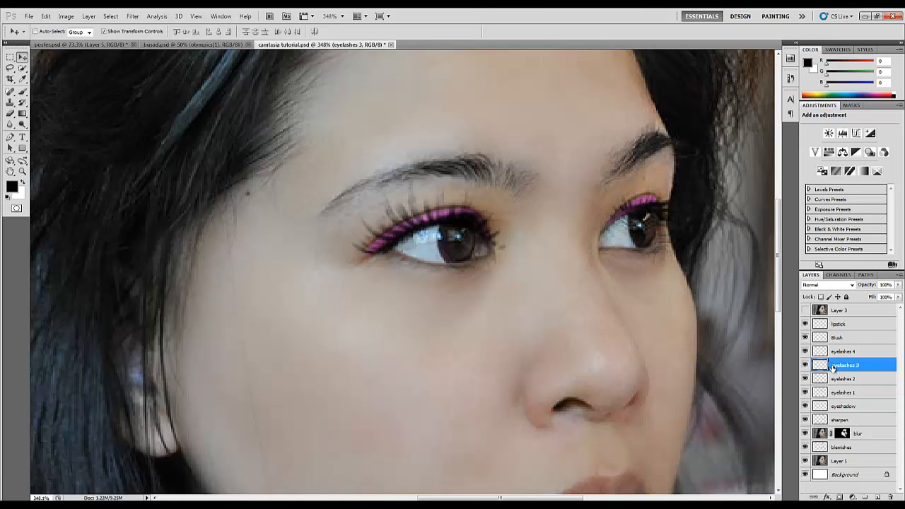
{"action": "left_click", "coordinate": [22, 95]}
{"action": "left_click", "coordinate": [48, 31]}
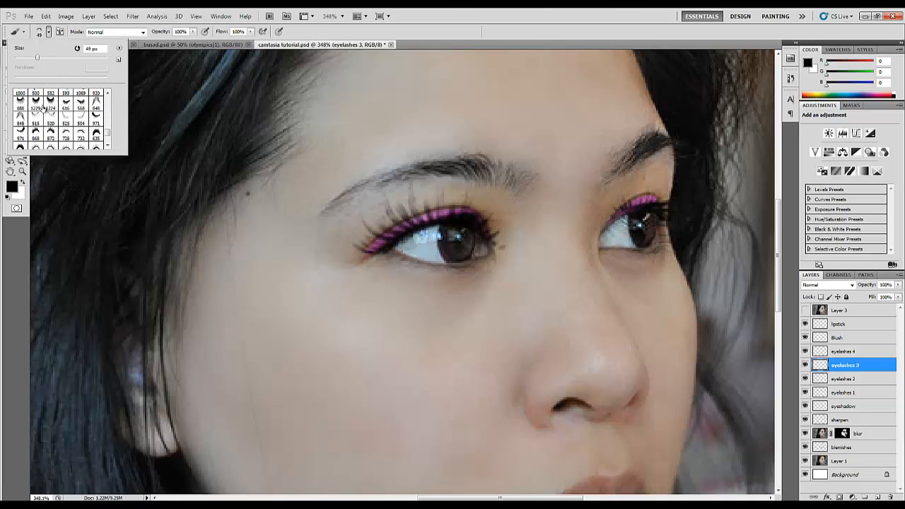
{"action": "left_click", "coordinate": [65, 122]}
{"action": "mouse_move", "coordinate": [479, 288]}
{"action": "left_mouse_down"}
{"action": "mouse_move", "coordinate": [271, 293]}
{"action": "mouse_move", "coordinate": [109, 320]}
{"action": "left_mouse_up"}
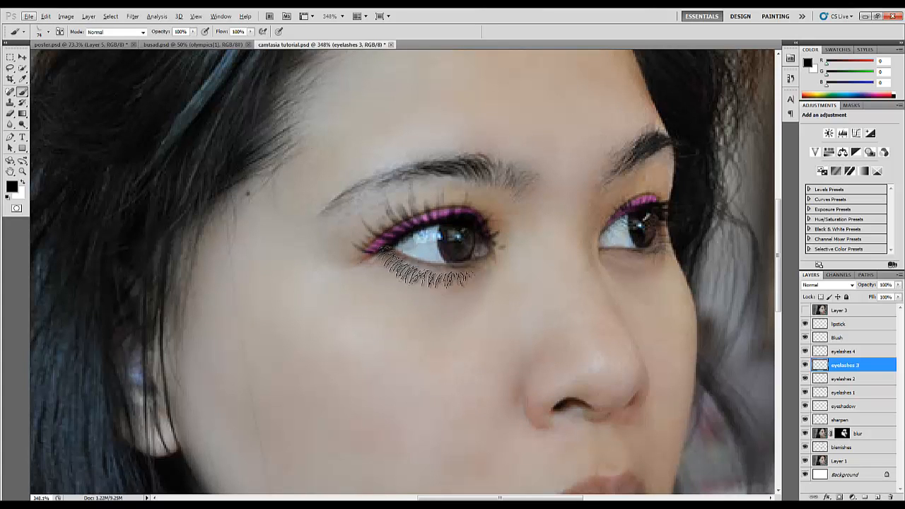
{"action": "left_click", "coordinate": [431, 266]}
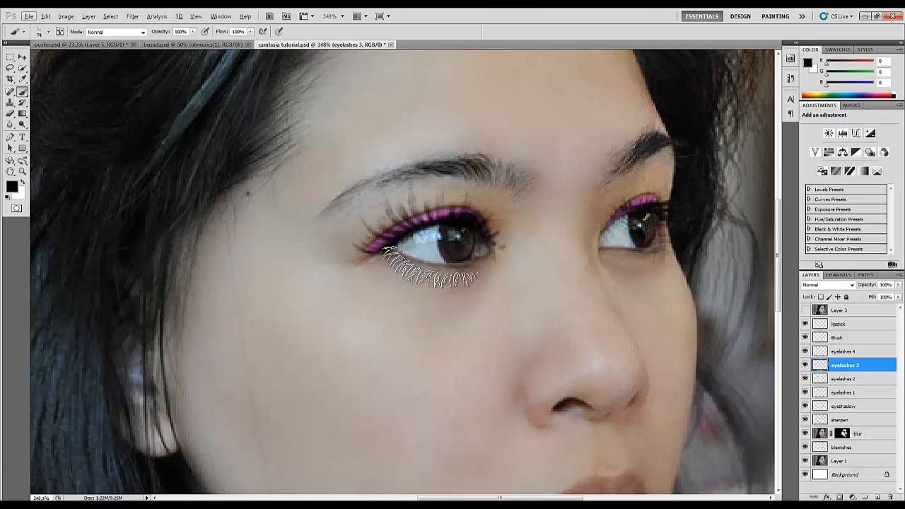
Rotate the nearer eye's lower lashes about -4.04° and nudge them up about 3 px against the lower lid
{"action": "left_click", "coordinate": [22, 57]}
{"action": "left_click_drag", "start_coordinate": [508, 295], "coordinate": [505, 291]}
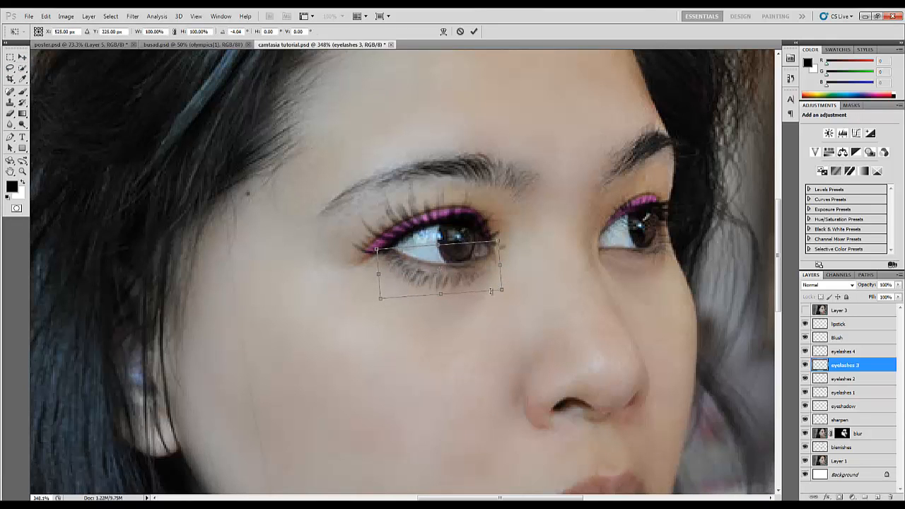
{"action": "key", "text": "Up"}
{"action": "key", "text": "Up"}
{"action": "key", "text": "Up"}
{"action": "key", "text": "Up"}
{"action": "key", "text": "Up"}
{"action": "key", "text": "Up"}
{"action": "key", "text": "Up"}
{"action": "key", "text": "Up"}
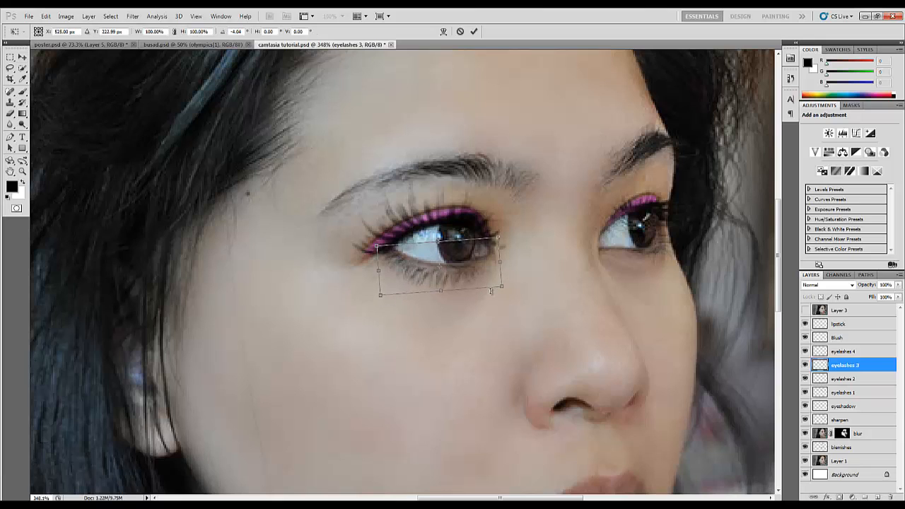
{"action": "key", "text": "Up"}
{"action": "key", "text": "Up"}
{"action": "key", "text": "Up"}
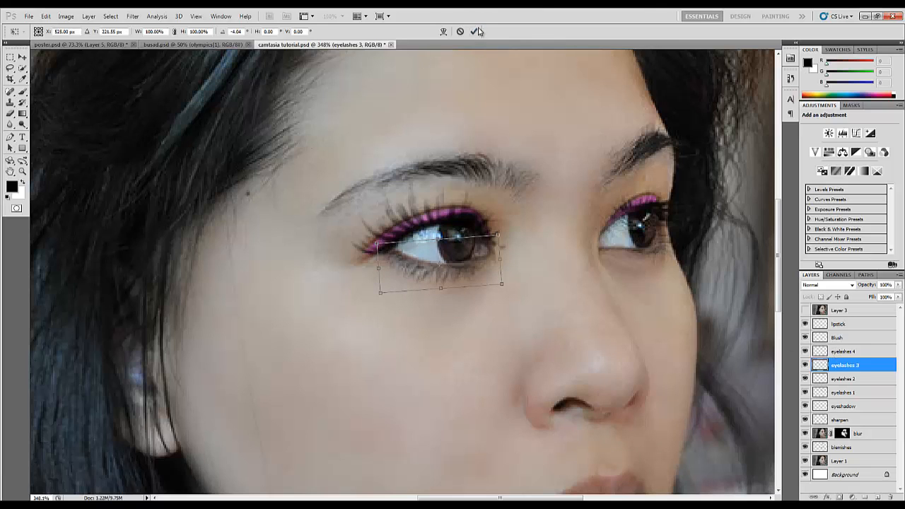
{"action": "left_click", "coordinate": [475, 31]}
On the eyelashes 4 layer, stamp lower lashes under the farther eye using the 504 px eyelash tip reduced to about 39 px
{"action": "left_click", "coordinate": [858, 353]}
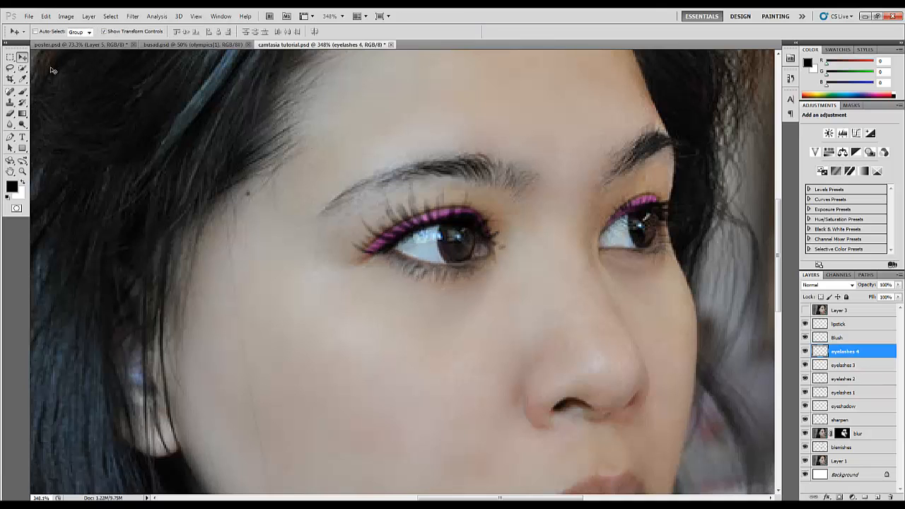
{"action": "left_click", "coordinate": [23, 93]}
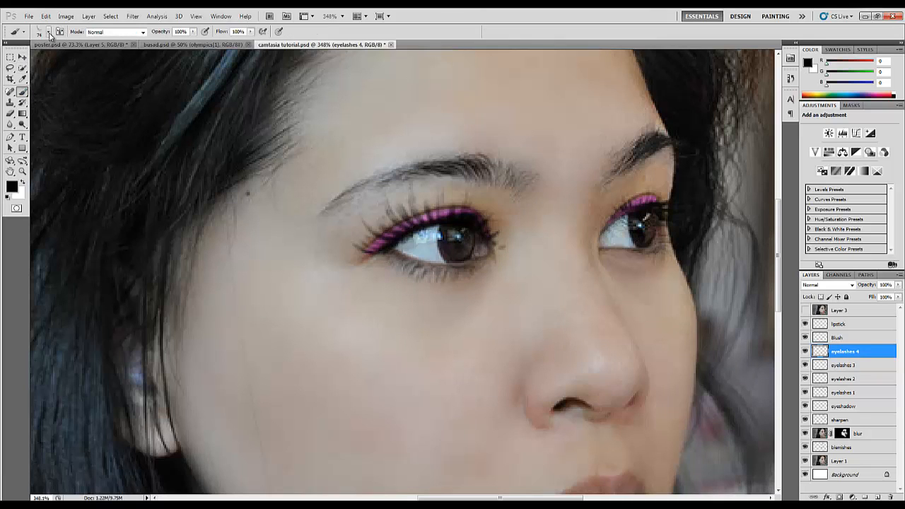
{"action": "left_click", "coordinate": [48, 32]}
{"action": "left_click", "coordinate": [80, 120]}
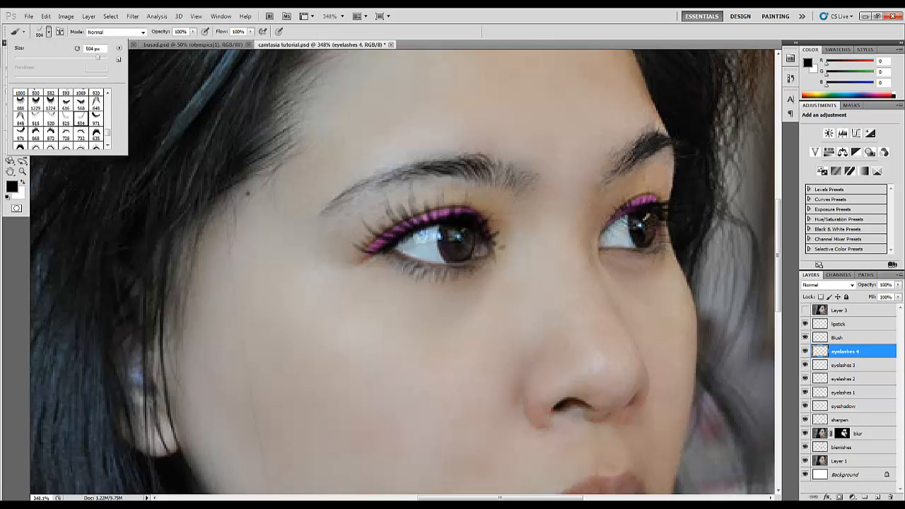
{"action": "mouse_move", "coordinate": [615, 261]}
{"action": "left_mouse_down"}
{"action": "mouse_move", "coordinate": [285, 311]}
{"action": "mouse_move", "coordinate": [432, 299]}
{"action": "left_mouse_up"}
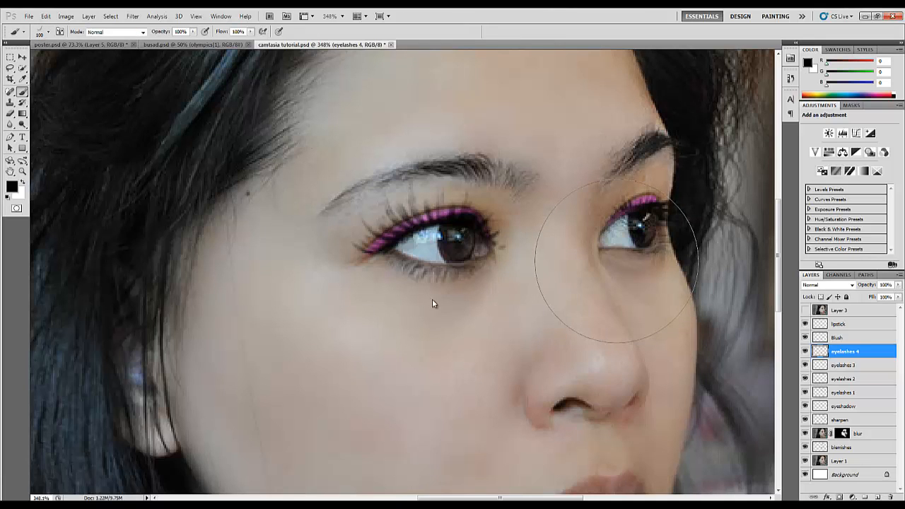
{"action": "left_click_drag", "start_coordinate": [617, 262], "coordinate": [591, 264]}
{"action": "mouse_move", "coordinate": [643, 252]}
{"action": "left_mouse_down"}
{"action": "mouse_move", "coordinate": [613, 259]}
{"action": "mouse_move", "coordinate": [646, 251]}
{"action": "left_mouse_up"}
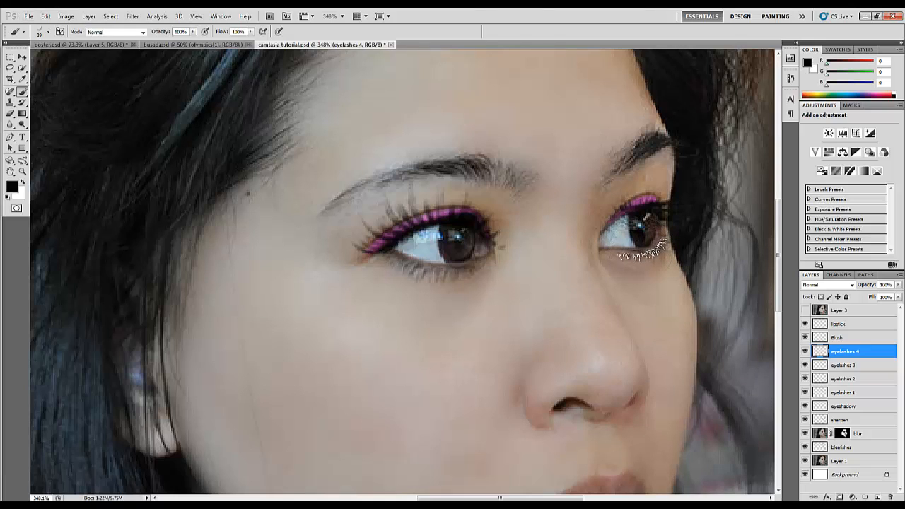
Rotate the farther eye's lower lashes on the eyelashes 4 layer about 3.45° and nudge them up against the lower lid
{"action": "left_click", "coordinate": [22, 58]}
{"action": "key", "text": "ctrl+t"}
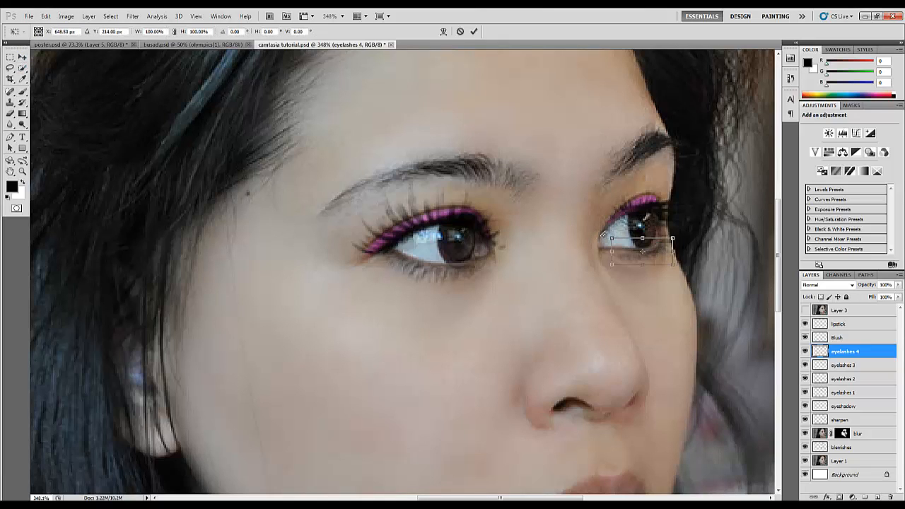
{"action": "left_click_drag", "start_coordinate": [606, 232], "coordinate": [604, 237]}
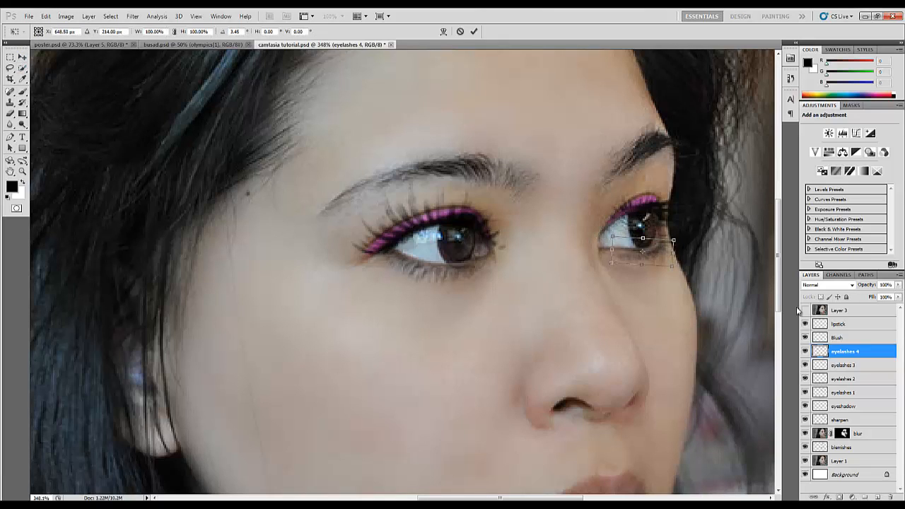
{"action": "key", "text": "Up"}
{"action": "key", "text": "Up"}
{"action": "key", "text": "Up"}
{"action": "key", "text": "Up"}
{"action": "key", "text": "Up"}
{"action": "key", "text": "Up"}
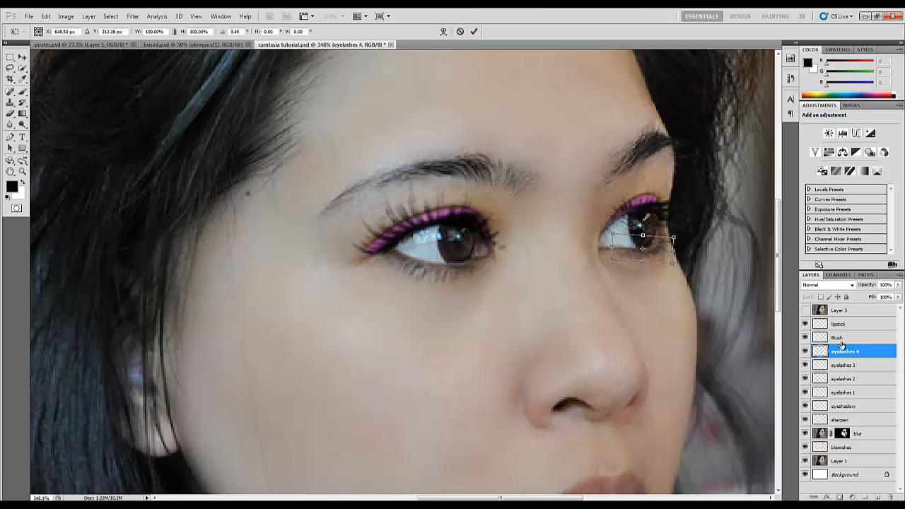
{"action": "left_click", "coordinate": [473, 31]}
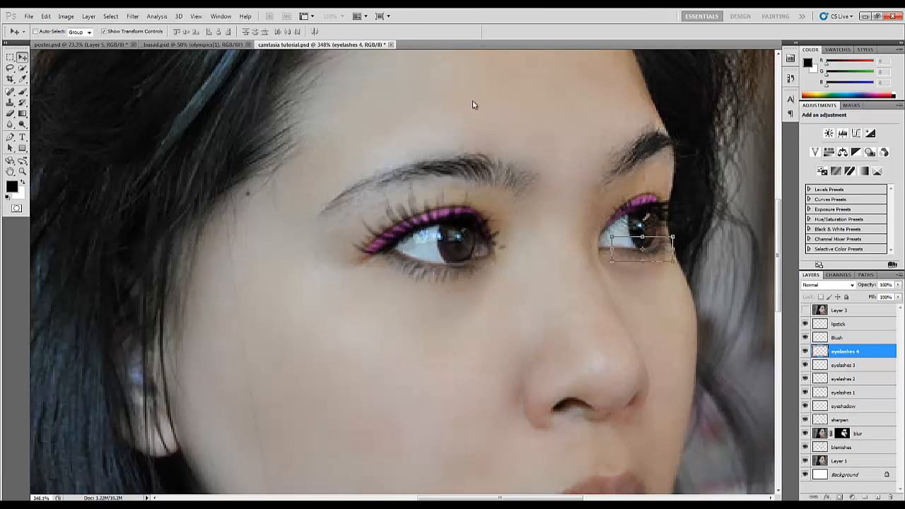
Activate the Blush layer and set the Brush tool to the soft round tip at 39 px with 0% hardness
{"action": "scroll", "coordinate": [471, 176], "scroll_direction": "down", "scroll_amount": 4}
{"action": "scroll", "coordinate": [470, 177], "scroll_direction": "down", "scroll_amount": 2}
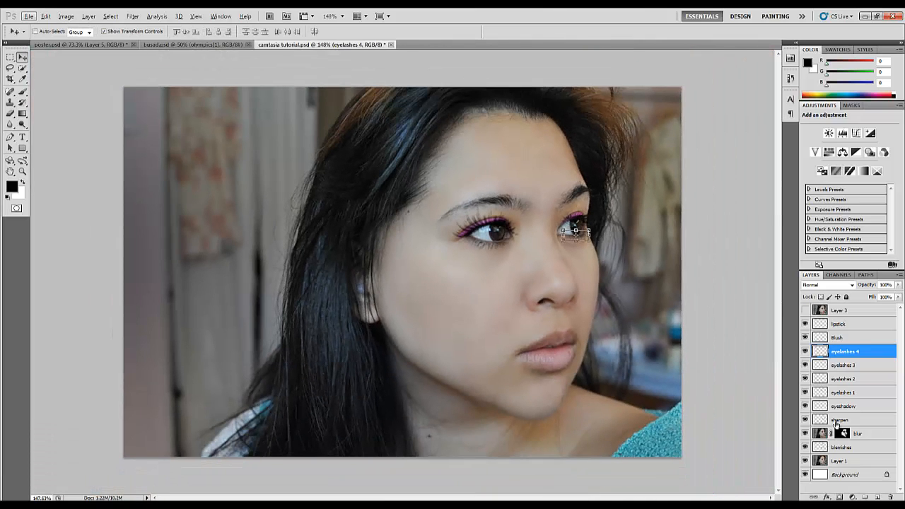
{"action": "left_click", "coordinate": [839, 338]}
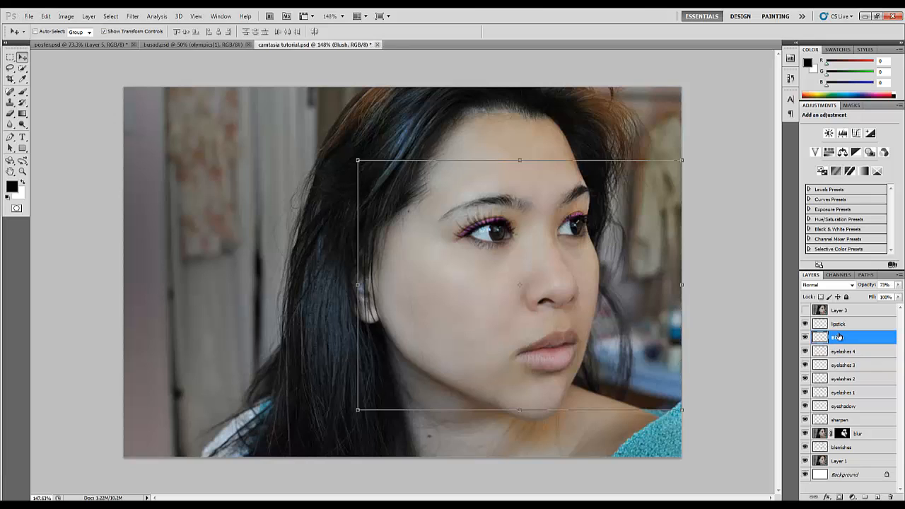
{"action": "left_click", "coordinate": [22, 92]}
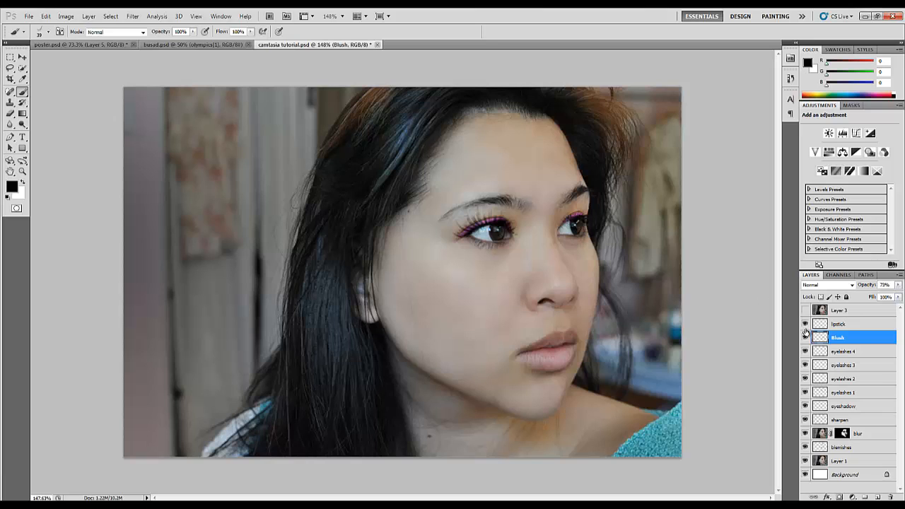
{"action": "left_click", "coordinate": [48, 32]}
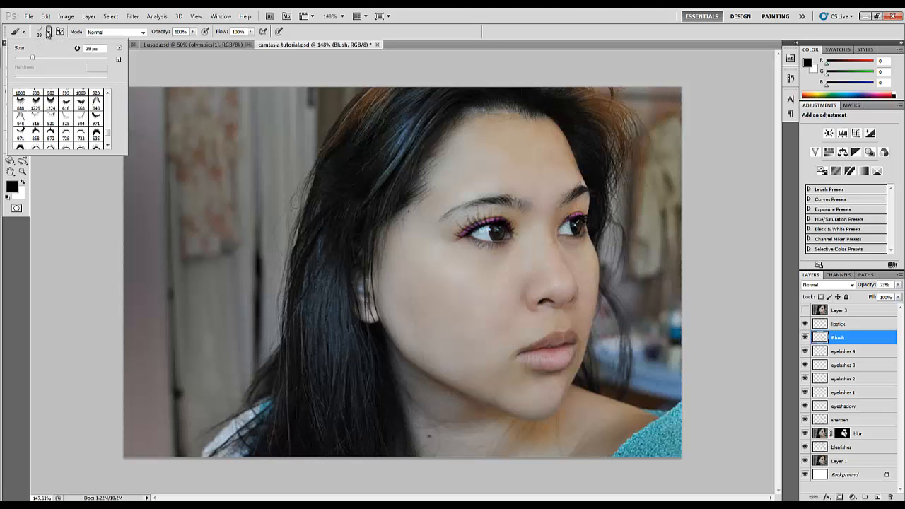
{"action": "scroll", "coordinate": [50, 91], "scroll_direction": "up", "scroll_amount": 5}
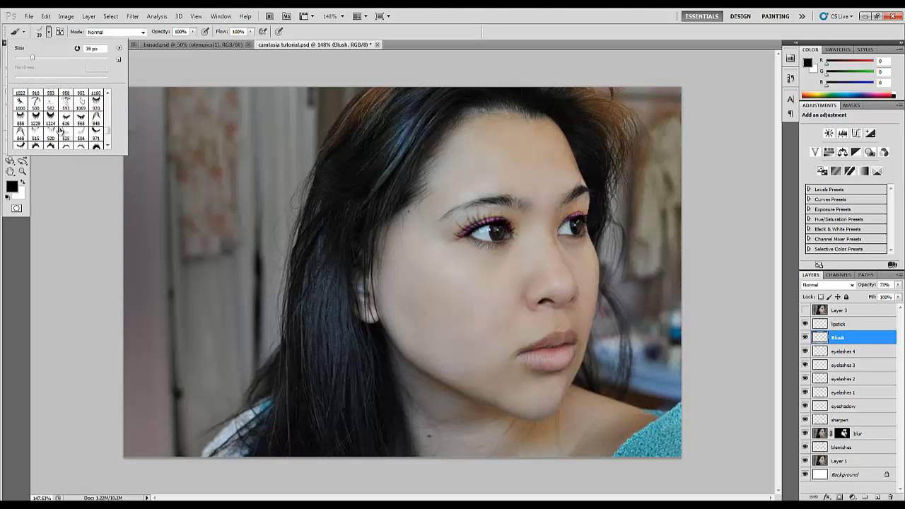
{"action": "scroll", "coordinate": [61, 129], "scroll_direction": "up", "scroll_amount": 6}
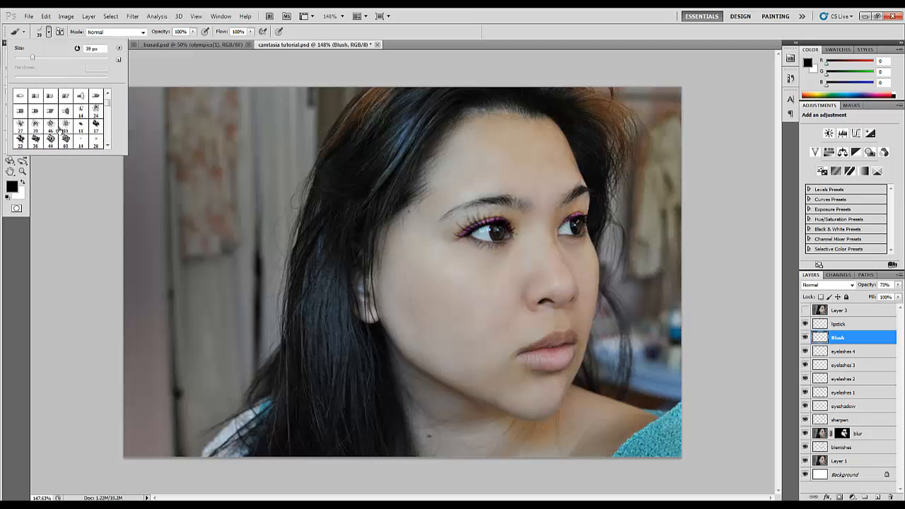
{"action": "left_click", "coordinate": [21, 96]}
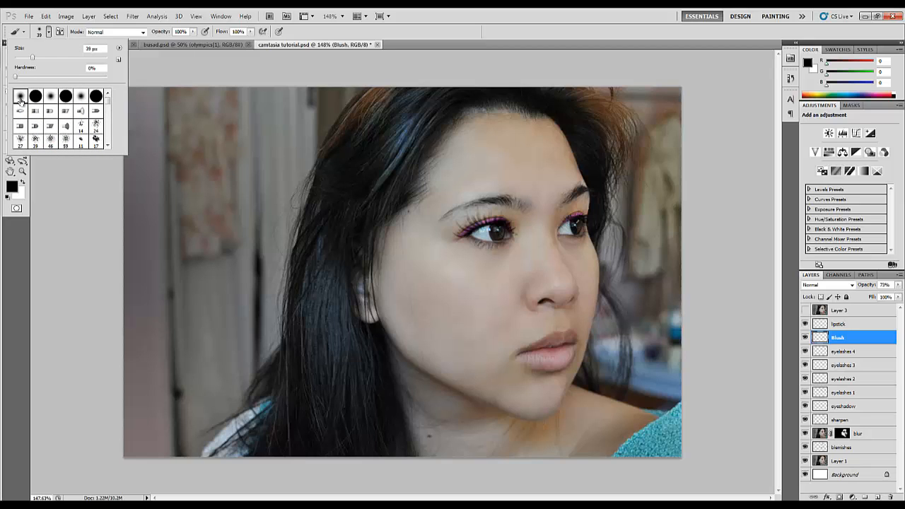
Set the foreground colour to the light pink #fabfdf
{"action": "left_click", "coordinate": [11, 188]}
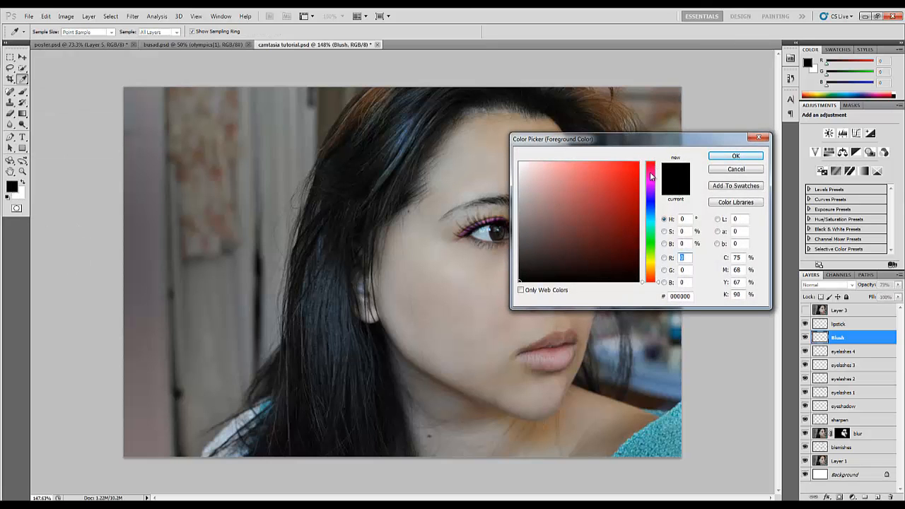
{"action": "left_click_drag", "start_coordinate": [650, 182], "coordinate": [651, 172]}
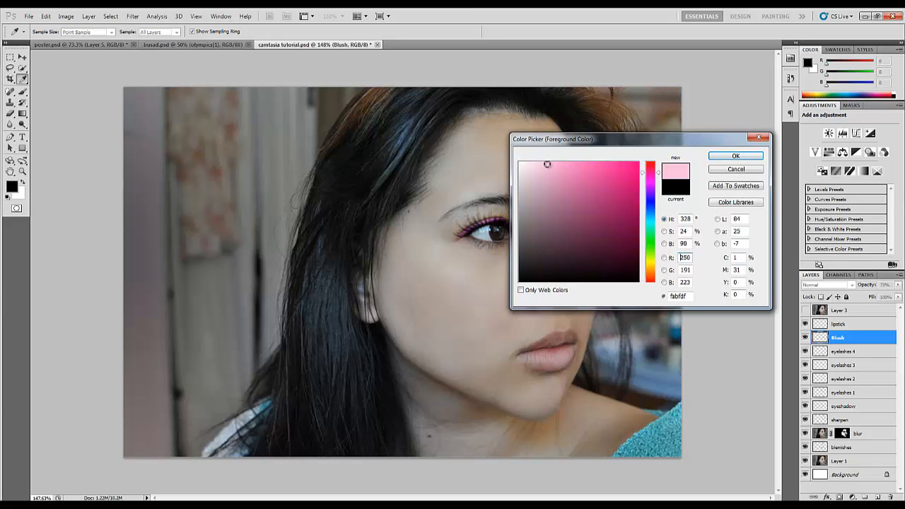
{"action": "key", "text": "Return"}
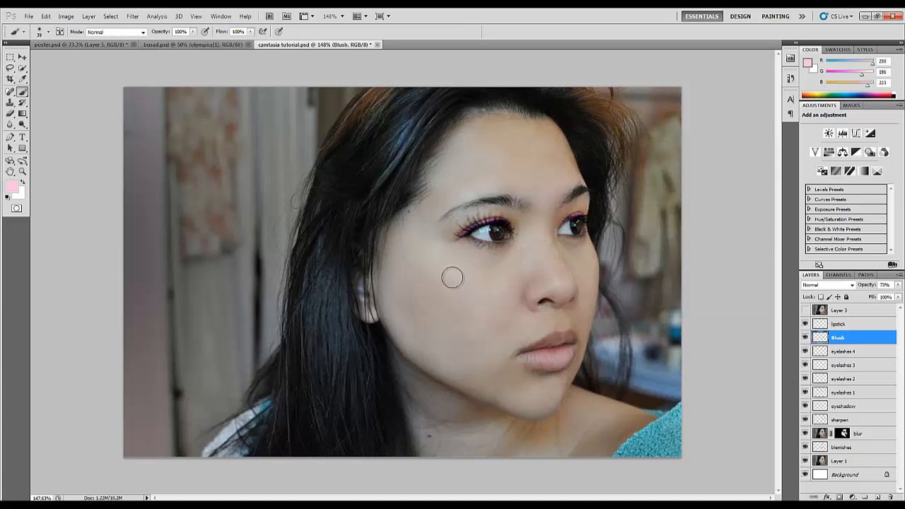
Brush pink blush onto the nearer cheek with a 173 px tip at 56% flow, with the Blush layer at 66% opacity
{"action": "left_click_drag", "start_coordinate": [452, 277], "coordinate": [501, 289]}
{"action": "left_click_drag", "start_coordinate": [223, 34], "coordinate": [208, 32]}
{"action": "left_click", "coordinate": [467, 299]}
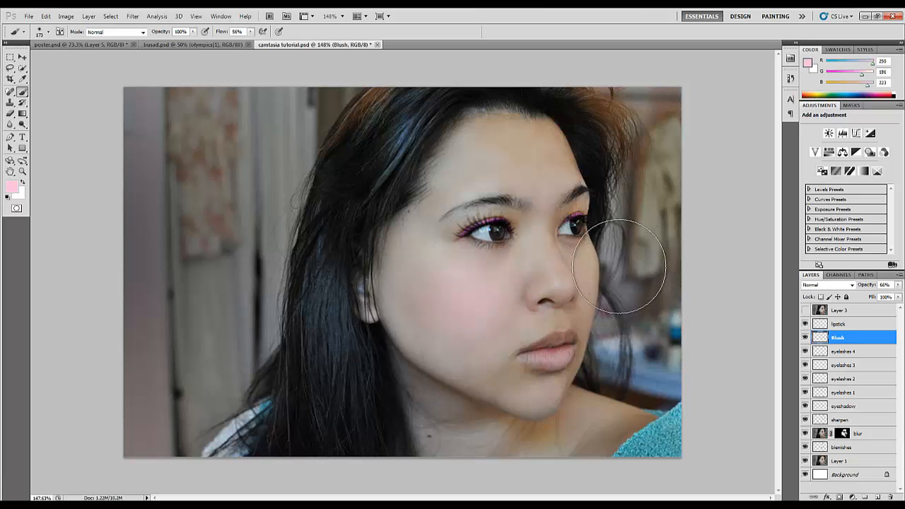
Dab blush onto the farther cheek and erase the overspill on the background beyond the face with a 119 px eraser
{"action": "left_click", "coordinate": [619, 266]}
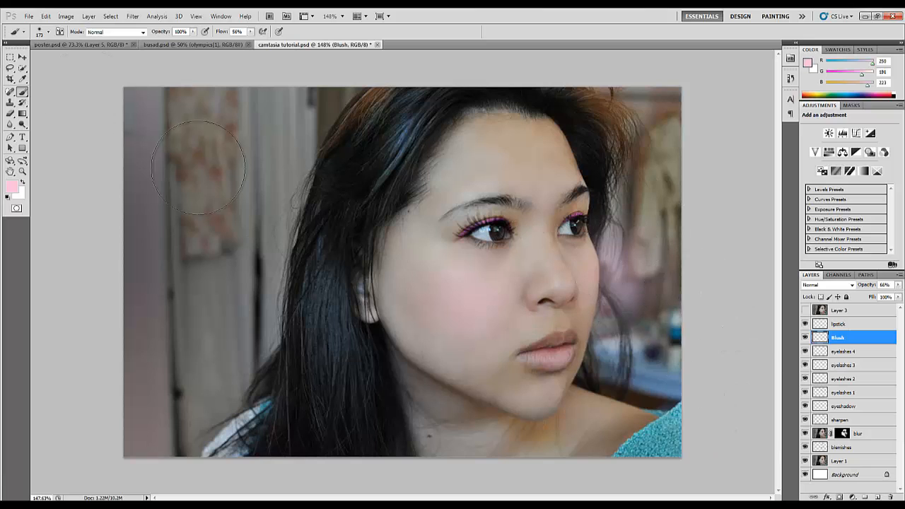
{"action": "left_click", "coordinate": [11, 114]}
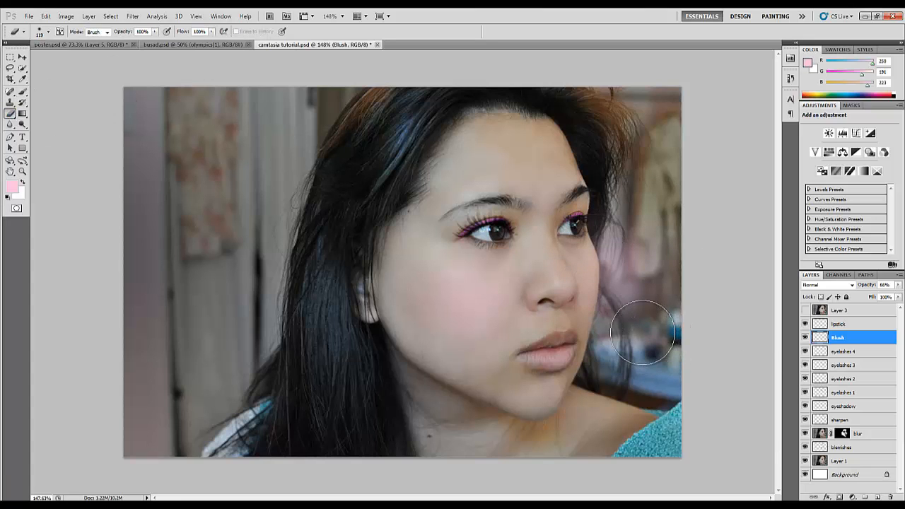
{"action": "mouse_move", "coordinate": [643, 332]}
{"action": "left_mouse_down"}
{"action": "mouse_move", "coordinate": [641, 270]}
{"action": "mouse_move", "coordinate": [625, 221]}
{"action": "mouse_move", "coordinate": [640, 256]}
{"action": "mouse_move", "coordinate": [635, 334]}
{"action": "mouse_move", "coordinate": [617, 214]}
{"action": "left_mouse_up"}
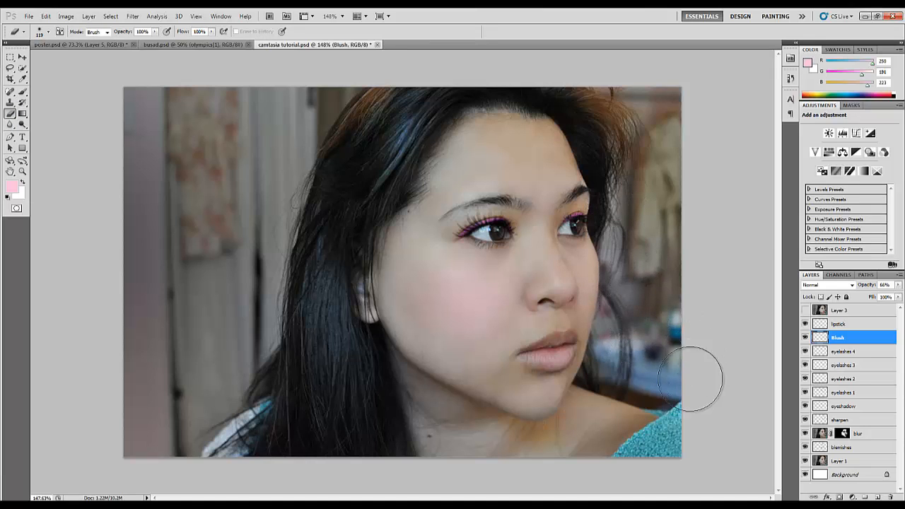
Activate the lipstick layer for brushing and set the foreground colour to dark red, RGB 134, 9, 9
{"action": "left_click", "coordinate": [847, 326]}
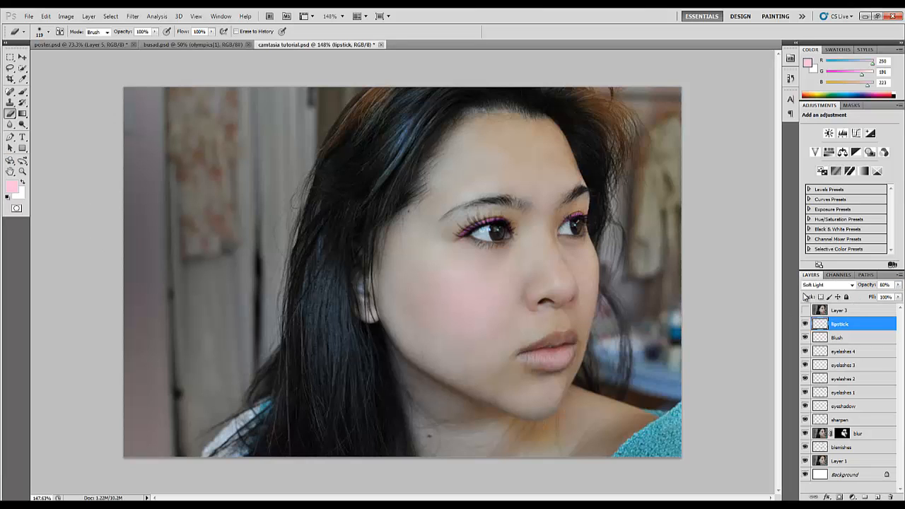
{"action": "left_click", "coordinate": [22, 93]}
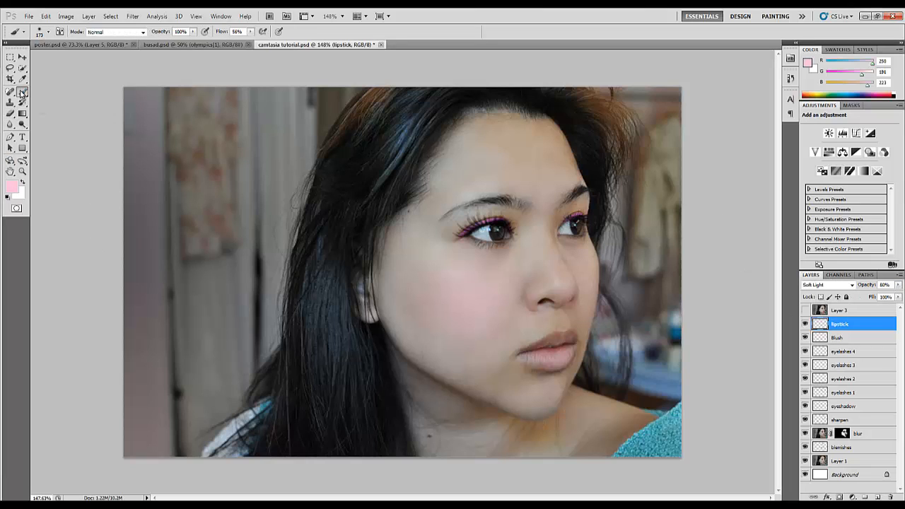
{"action": "left_click", "coordinate": [9, 188]}
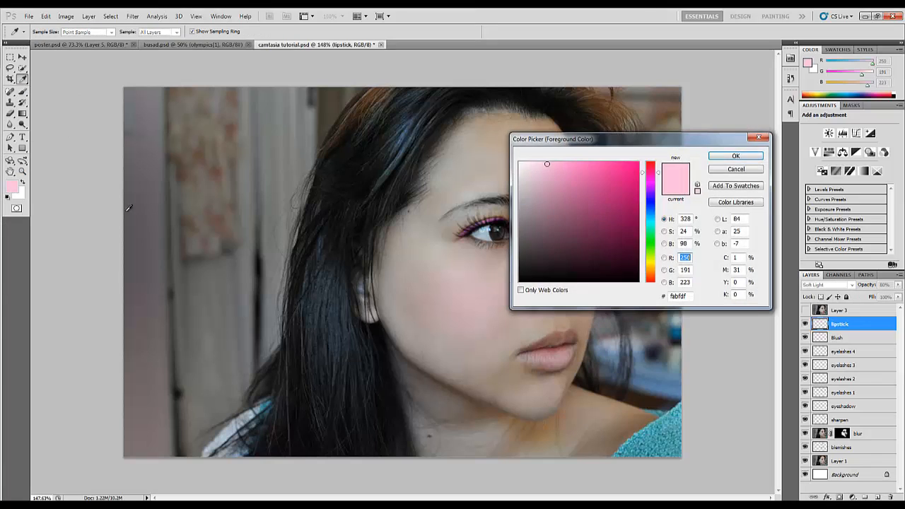
{"action": "left_click_drag", "start_coordinate": [653, 171], "coordinate": [653, 162]}
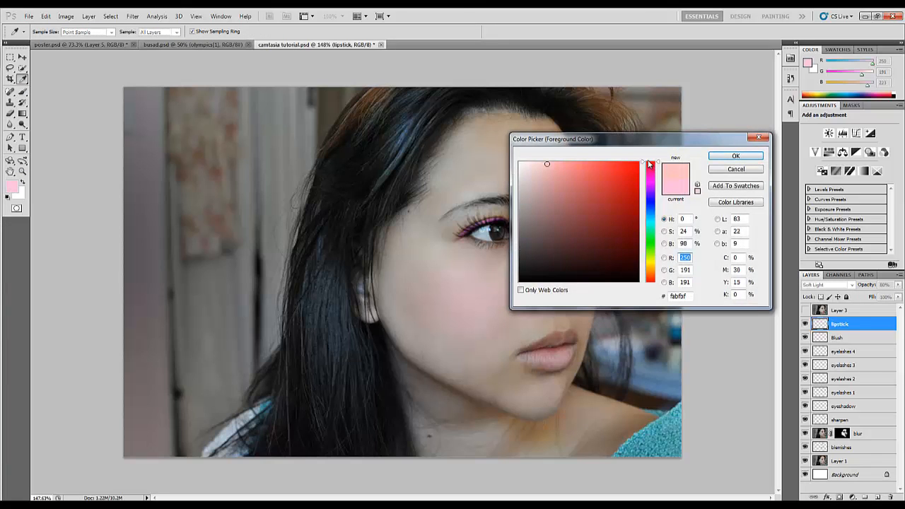
{"action": "left_click", "coordinate": [630, 219]}
{"action": "left_click", "coordinate": [736, 156]}
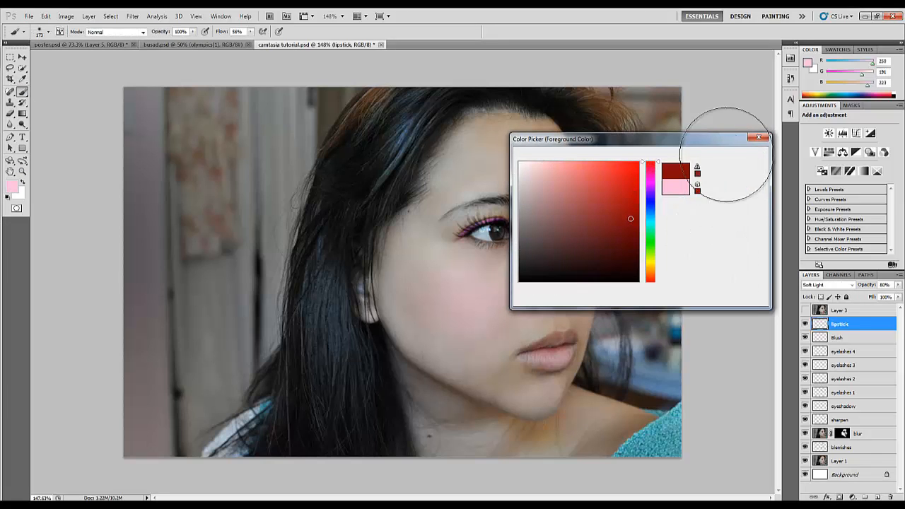
Paint the lower and upper lips dark red on the lipstick layer with the brush reduced to 17 px and 12 px
{"action": "scroll", "coordinate": [595, 317], "scroll_direction": "up", "scroll_amount": 8}
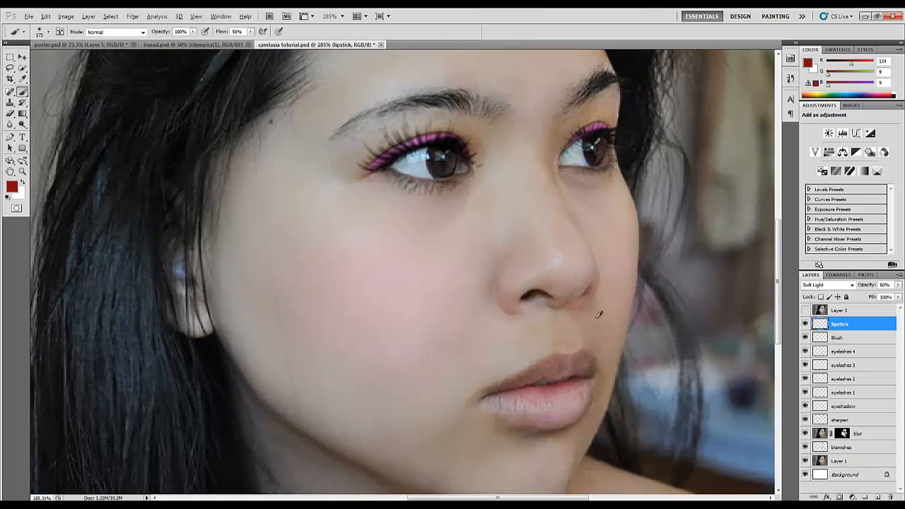
{"action": "scroll", "coordinate": [598, 314], "scroll_direction": "down", "scroll_amount": 3}
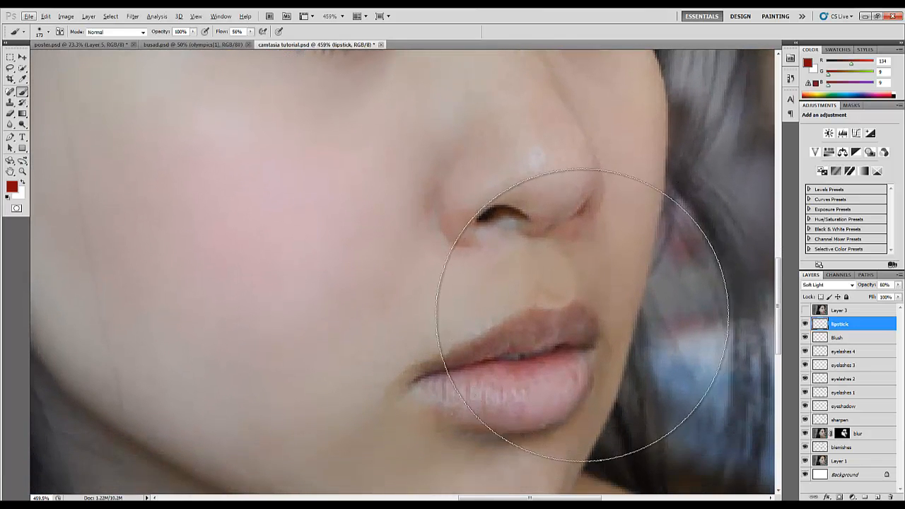
{"action": "left_click", "coordinate": [584, 318]}
{"action": "left_click_drag", "start_coordinate": [491, 345], "coordinate": [414, 359]}
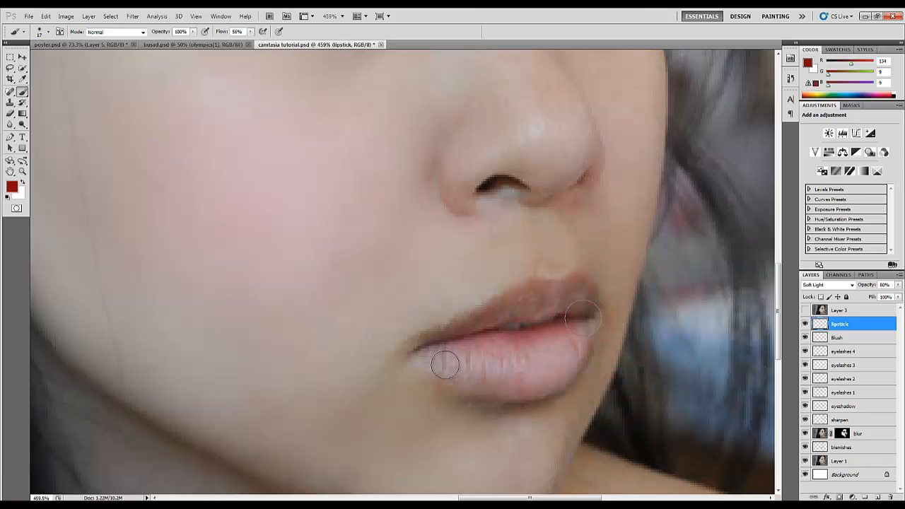
{"action": "mouse_move", "coordinate": [482, 361]}
{"action": "left_mouse_down"}
{"action": "mouse_move", "coordinate": [527, 364]}
{"action": "mouse_move", "coordinate": [567, 338]}
{"action": "left_mouse_up"}
{"action": "mouse_move", "coordinate": [542, 349]}
{"action": "left_mouse_down"}
{"action": "mouse_move", "coordinate": [473, 339]}
{"action": "mouse_move", "coordinate": [491, 368]}
{"action": "mouse_move", "coordinate": [522, 379]}
{"action": "mouse_move", "coordinate": [571, 353]}
{"action": "mouse_move", "coordinate": [575, 337]}
{"action": "mouse_move", "coordinate": [532, 380]}
{"action": "mouse_move", "coordinate": [508, 383]}
{"action": "mouse_move", "coordinate": [436, 351]}
{"action": "mouse_move", "coordinate": [485, 380]}
{"action": "mouse_move", "coordinate": [563, 352]}
{"action": "left_mouse_up"}
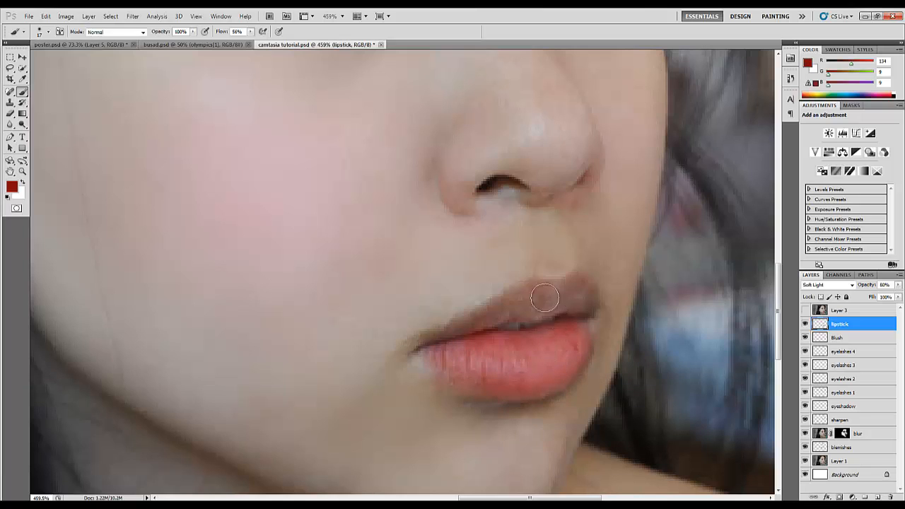
{"action": "mouse_move", "coordinate": [541, 297]}
{"action": "left_mouse_down"}
{"action": "mouse_move", "coordinate": [433, 337]}
{"action": "mouse_move", "coordinate": [470, 337]}
{"action": "mouse_move", "coordinate": [549, 304]}
{"action": "mouse_move", "coordinate": [546, 296]}
{"action": "mouse_move", "coordinate": [574, 281]}
{"action": "mouse_move", "coordinate": [586, 305]}
{"action": "mouse_move", "coordinate": [514, 312]}
{"action": "mouse_move", "coordinate": [576, 304]}
{"action": "left_mouse_up"}
{"action": "left_click", "coordinate": [499, 306]}
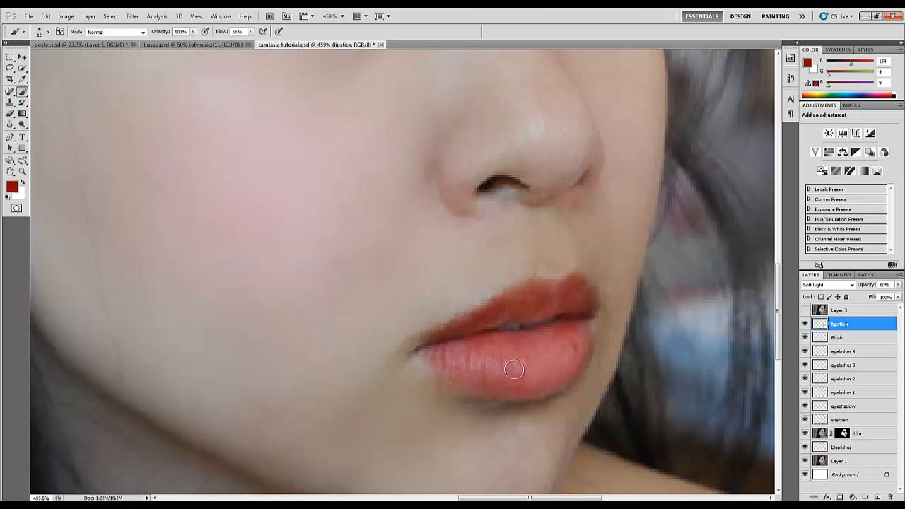
{"action": "scroll", "coordinate": [532, 292], "scroll_direction": "down", "scroll_amount": 1}
{"action": "scroll", "coordinate": [532, 292], "scroll_direction": "down", "scroll_amount": 5}
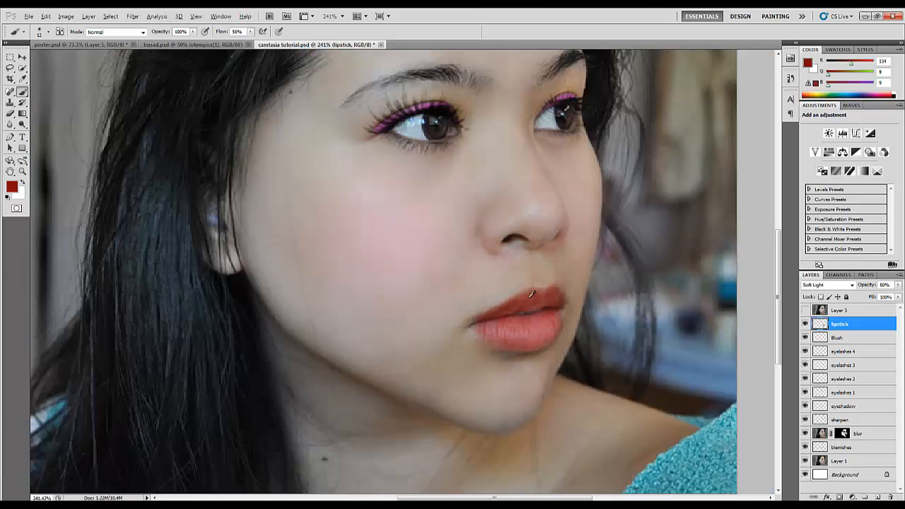
{"action": "scroll", "coordinate": [532, 293], "scroll_direction": "up", "scroll_amount": 5}
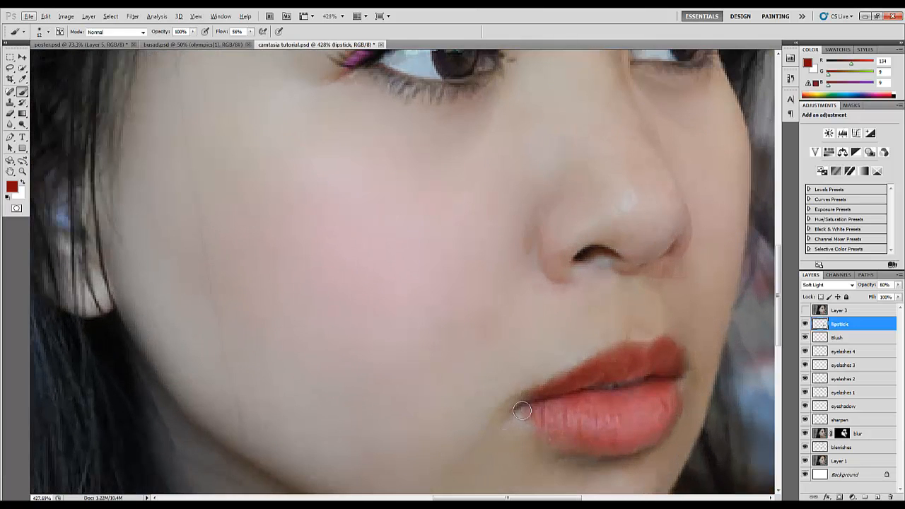
{"action": "mouse_move", "coordinate": [522, 411]}
{"action": "left_mouse_down"}
{"action": "mouse_move", "coordinate": [529, 415]}
{"action": "mouse_move", "coordinate": [521, 406]}
{"action": "left_mouse_up"}
{"action": "scroll", "coordinate": [527, 371], "scroll_direction": "down", "scroll_amount": 4}
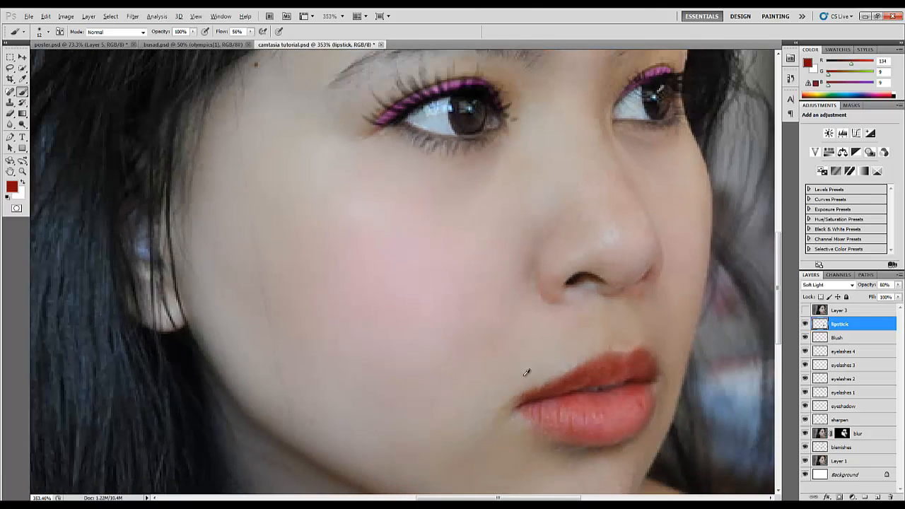
{"action": "scroll", "coordinate": [526, 370], "scroll_direction": "down", "scroll_amount": 2}
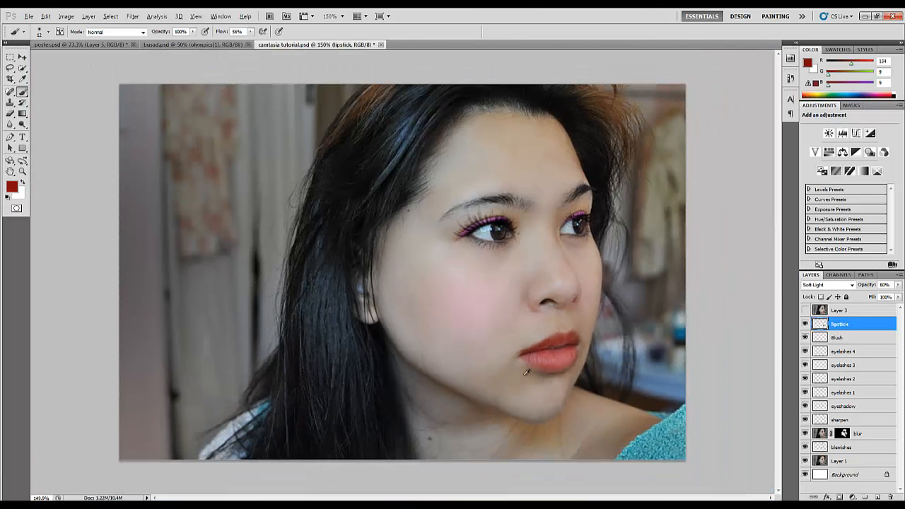